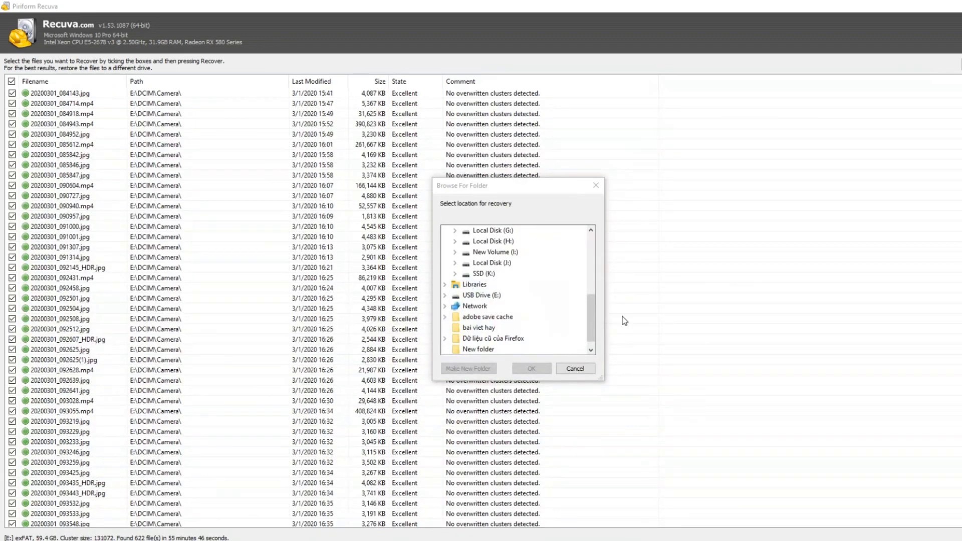
Choose the phuc hoi folder on New Volume (I:) as the recovery location and start recovering the ticked files
drag(593, 317, 582, 296)
click(518, 295)
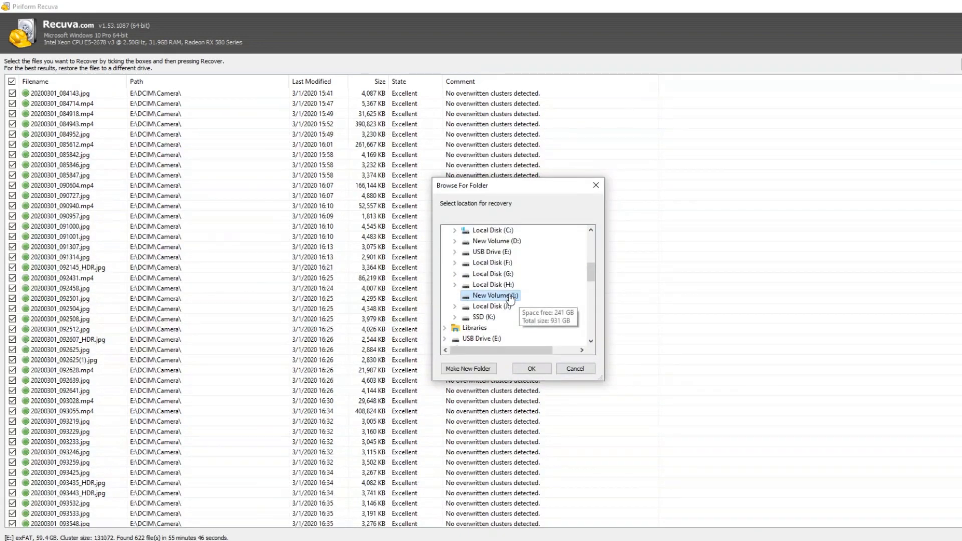
scroll(520, 314, down, 3)
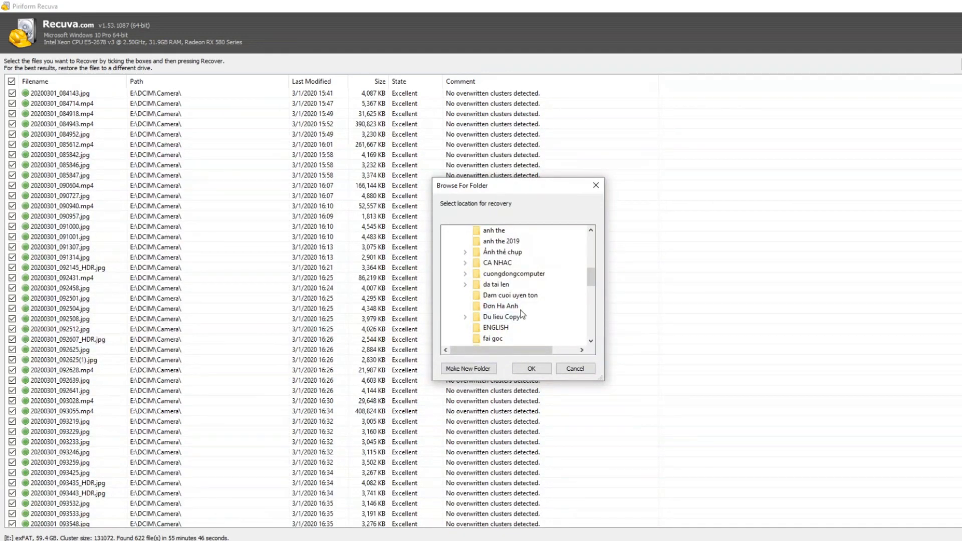
scroll(530, 328, down, 1)
scroll(528, 326, down, 1)
click(520, 305)
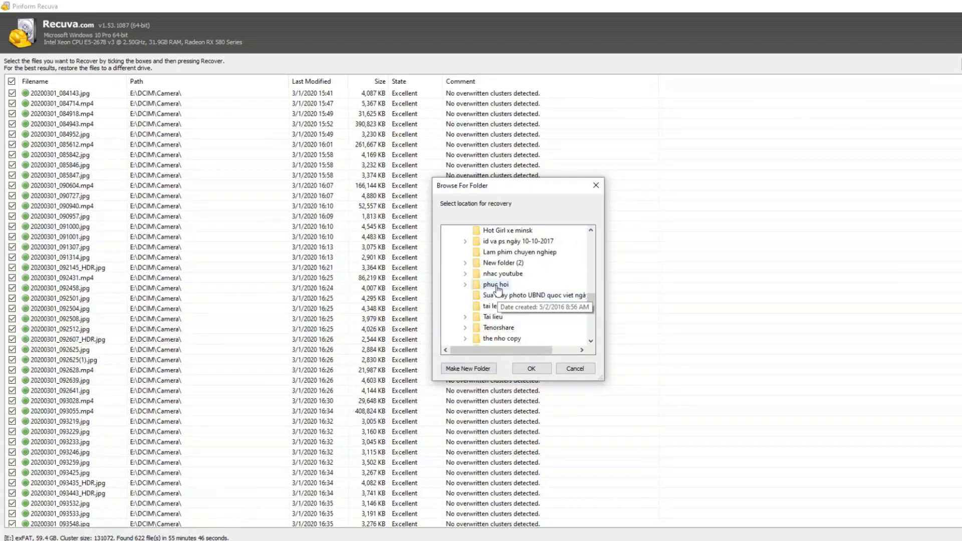
click(505, 295)
click(531, 368)
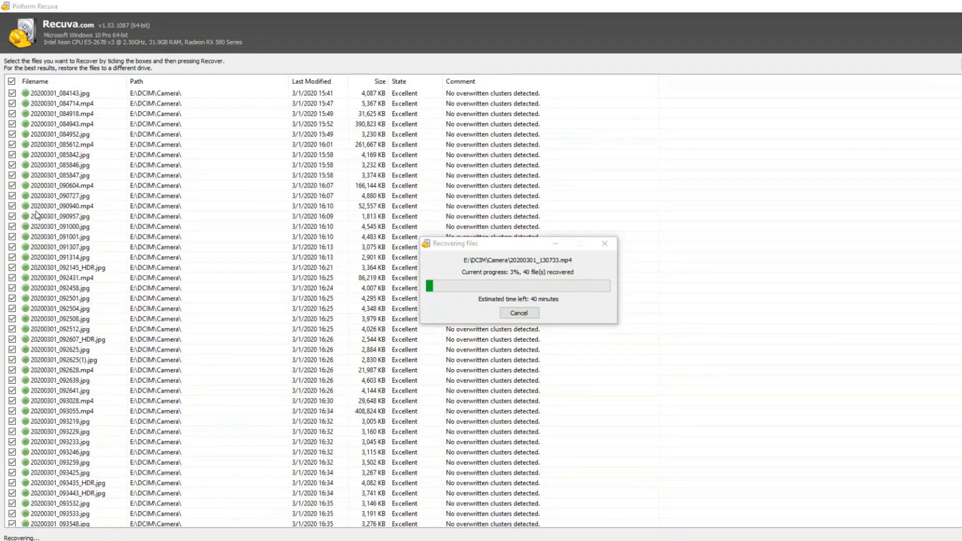
double_click(219, 382)
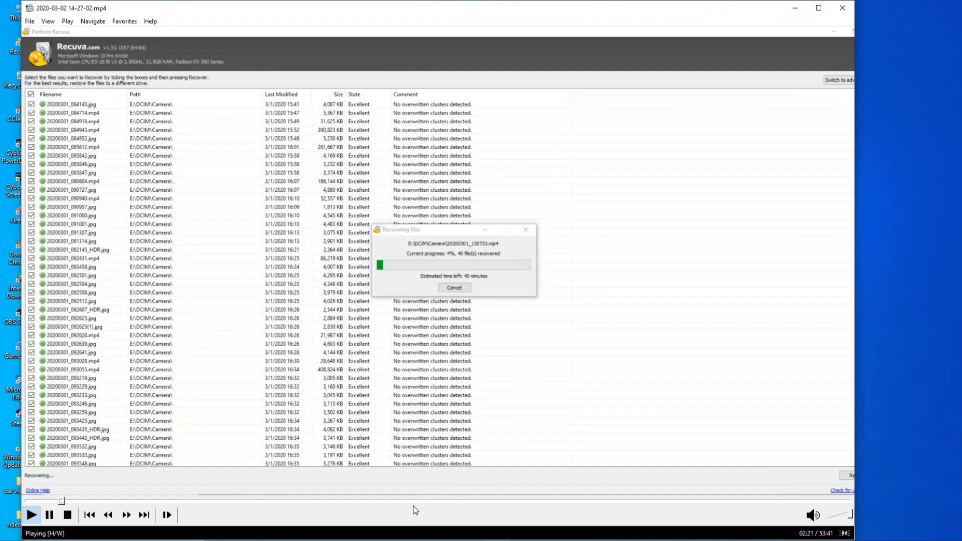
click(413, 507)
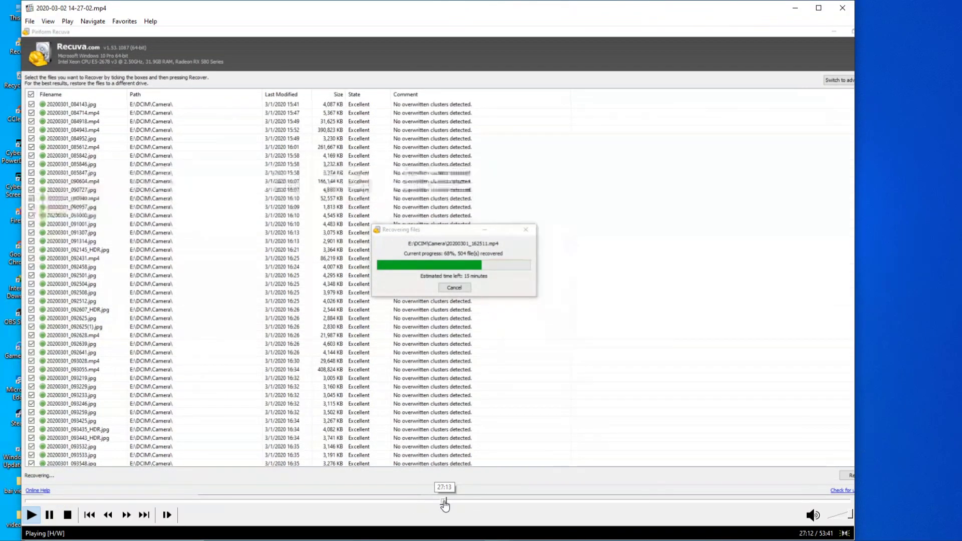
click(509, 507)
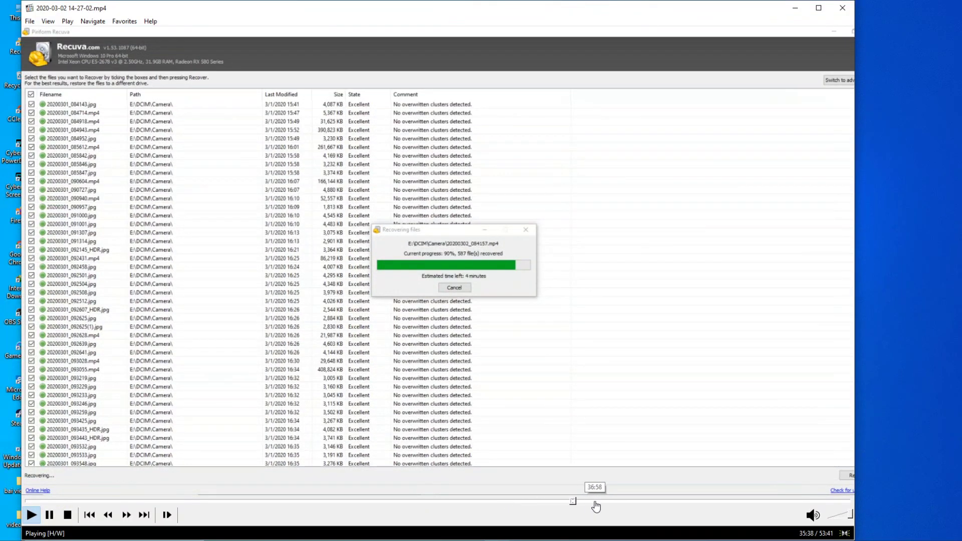
click(634, 501)
click(629, 501)
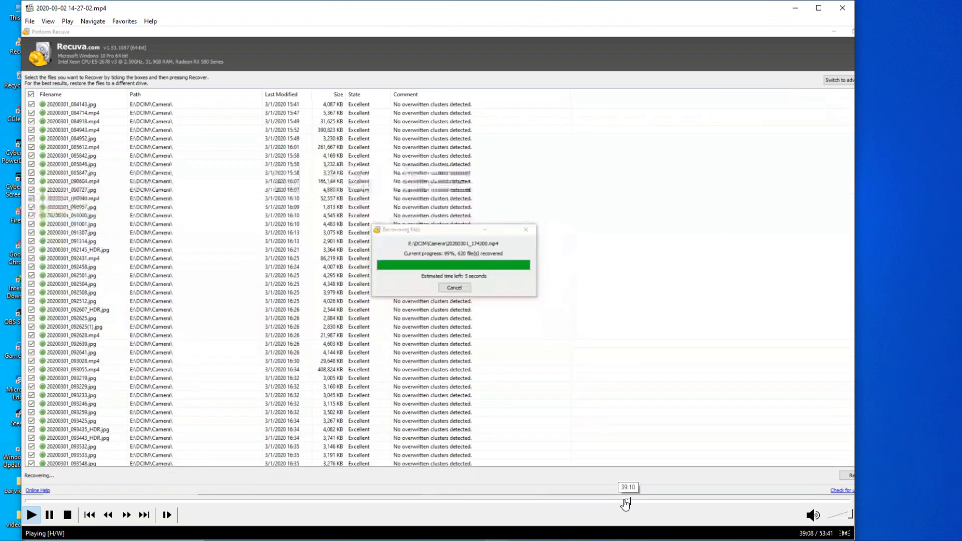
Skim the recording from about the 35-minute mark to the end of the recovery to examine its completion summary
click(592, 501)
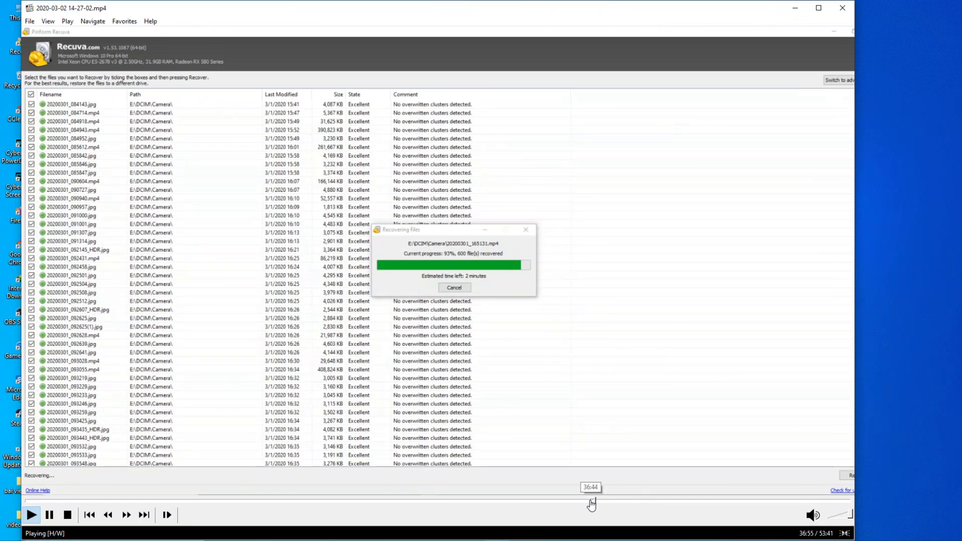
click(592, 501)
click(592, 501)
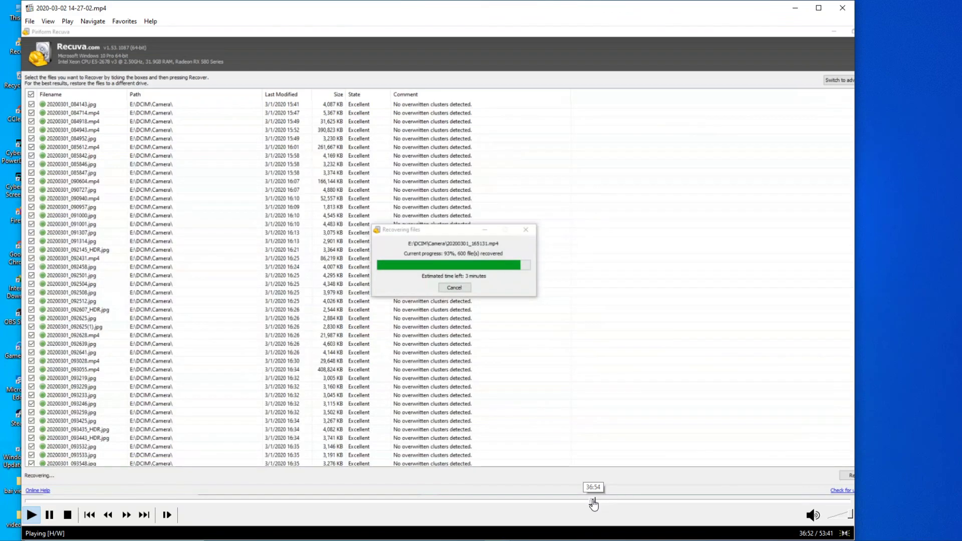
click(582, 501)
click(566, 501)
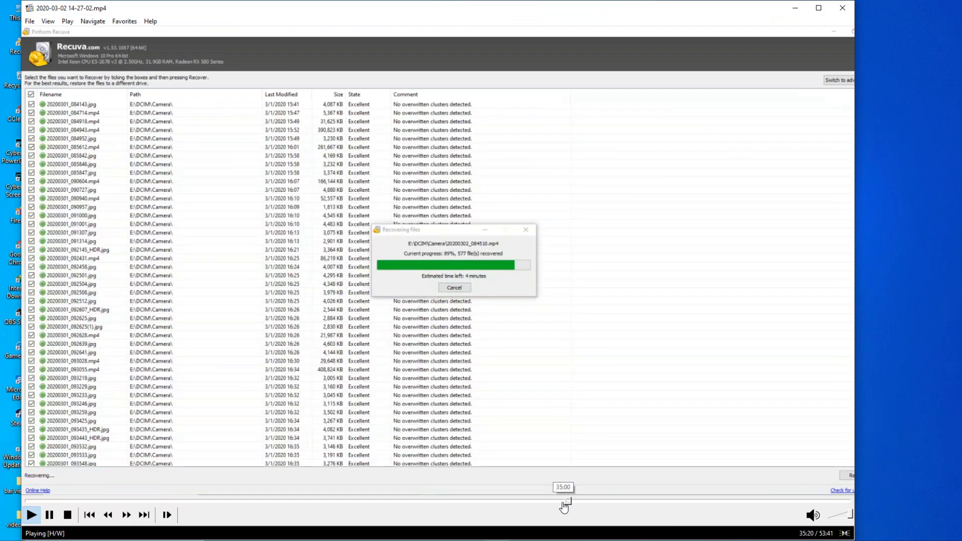
click(560, 500)
drag(560, 500, 638, 501)
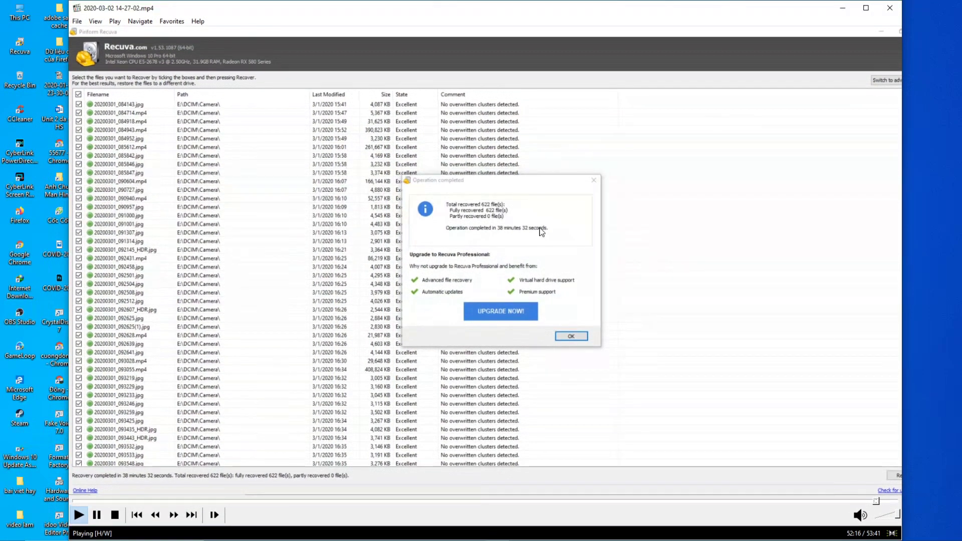
Rewind the recording to its first minute to check the early recovery progress, then pause it at 13:50
click(534, 500)
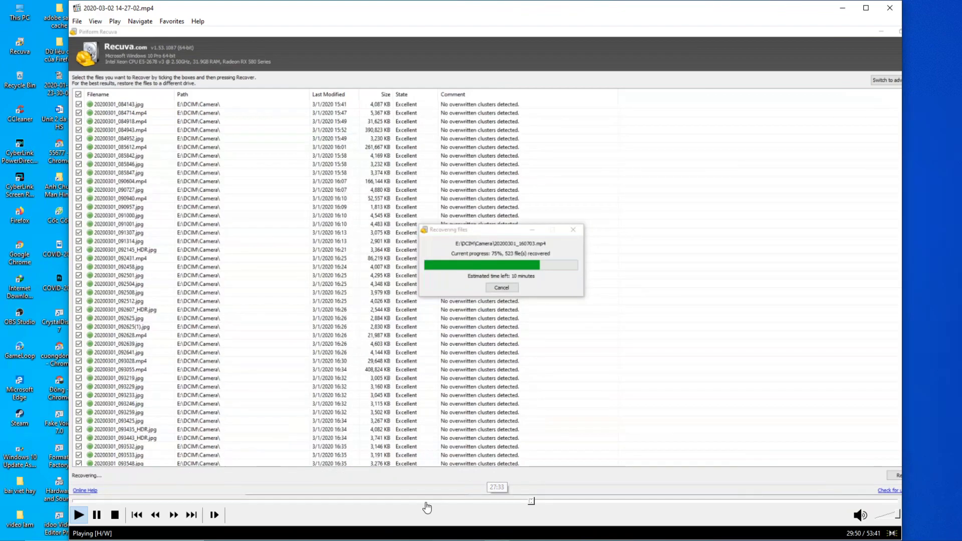
click(346, 501)
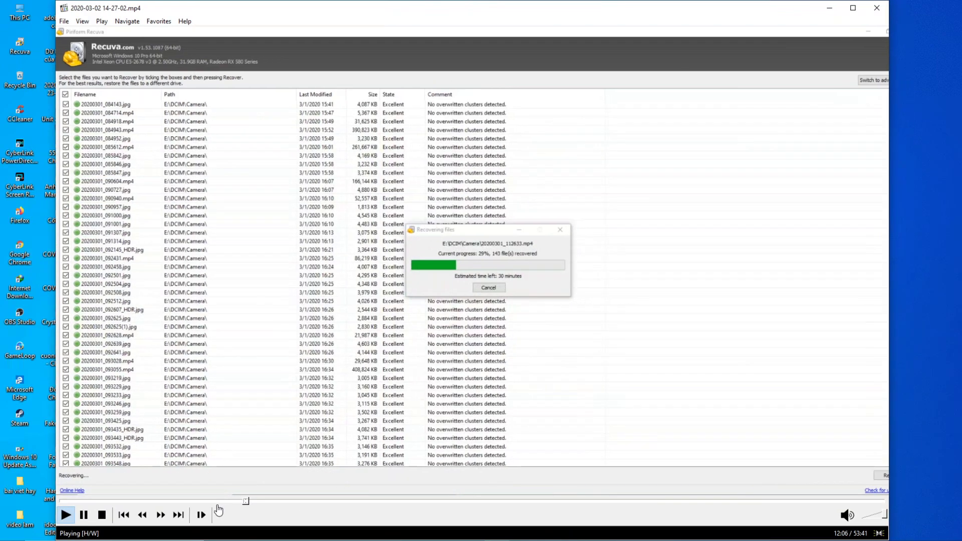
click(109, 501)
click(76, 501)
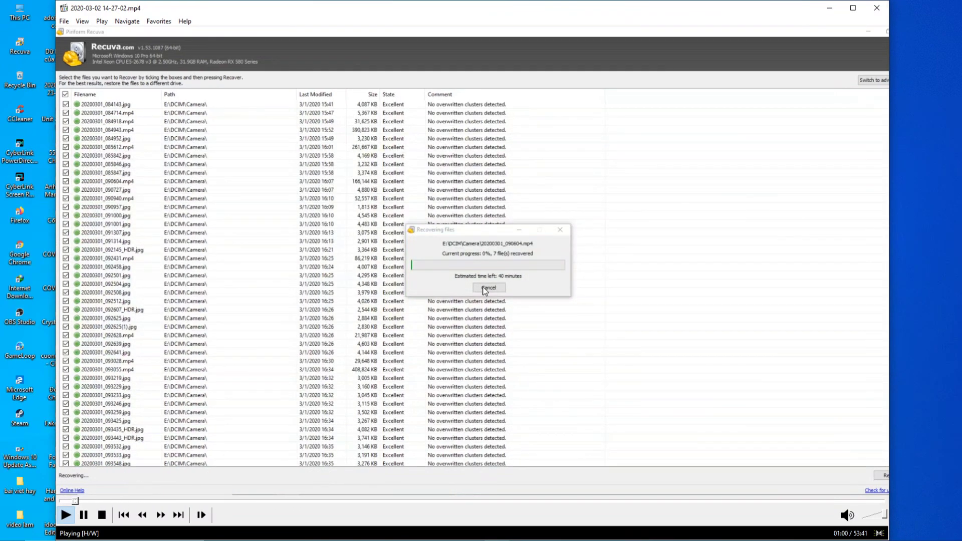
click(274, 504)
key(space)
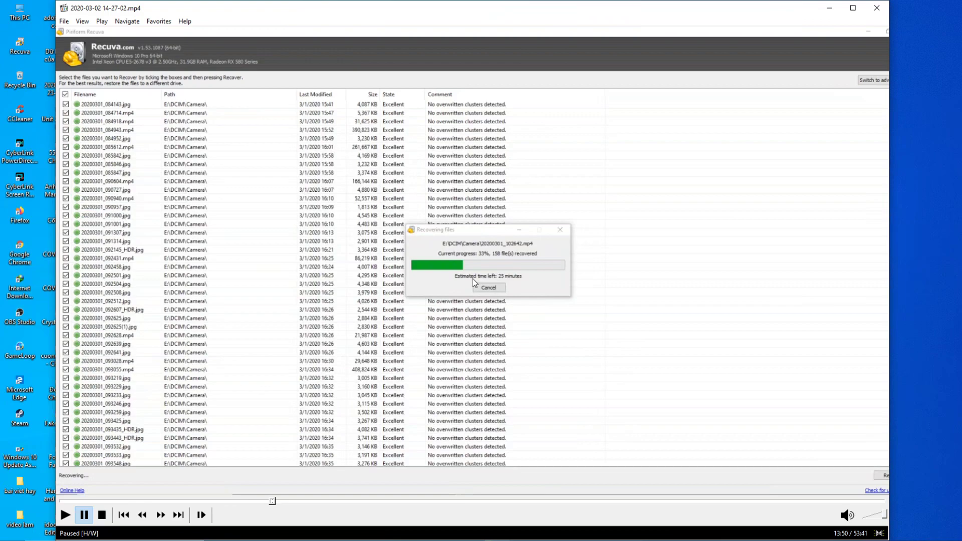
Replay the recording from the beginning to review the choice of recovery location, and pause it at 00:54
click(414, 501)
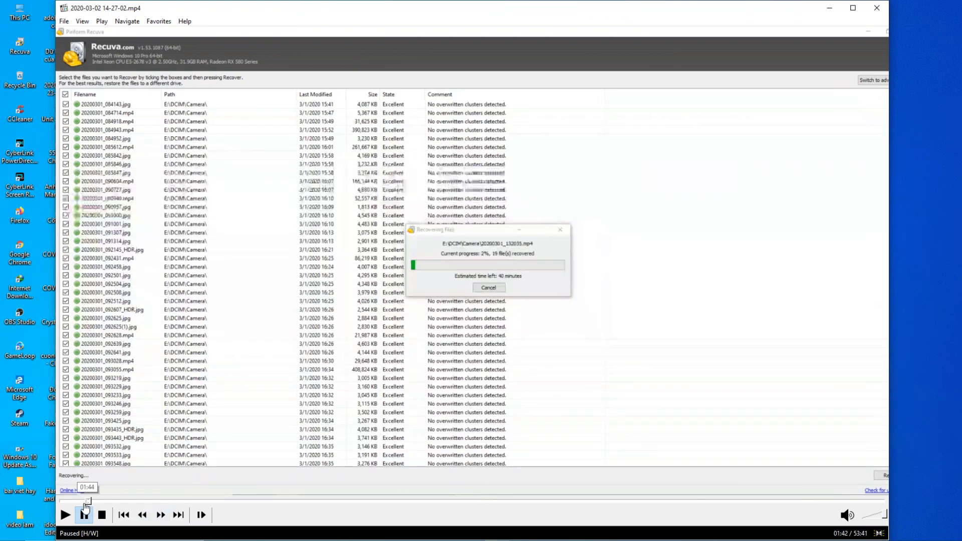
click(61, 501)
key(space)
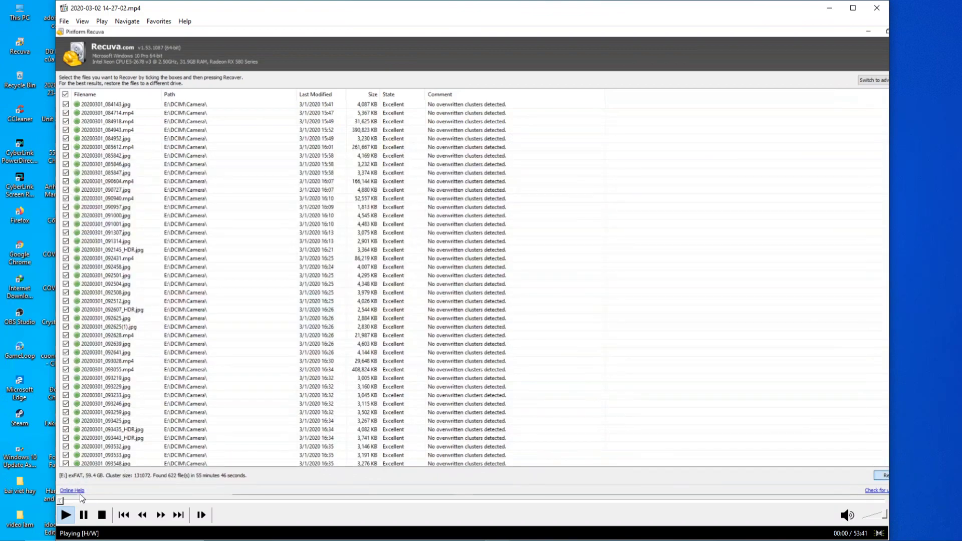
key(space)
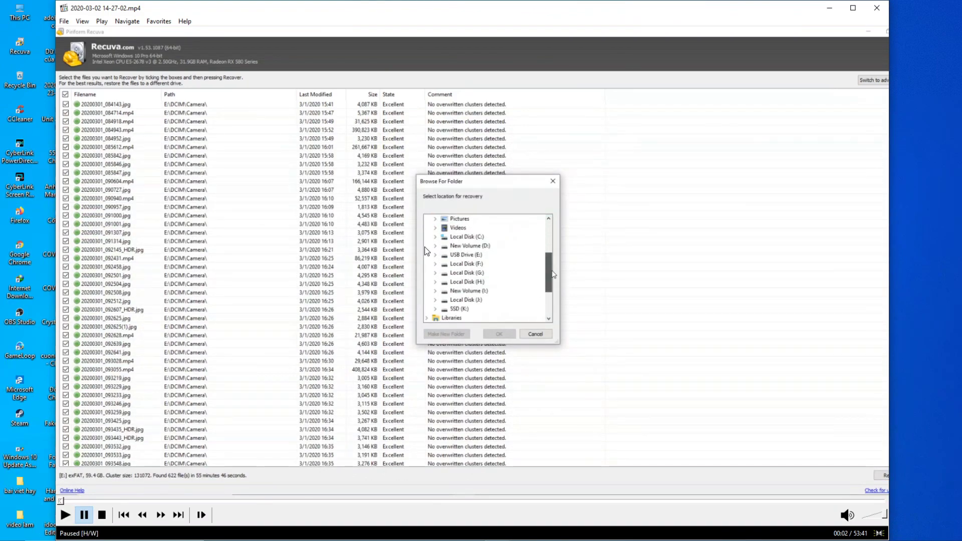
click(59, 500)
key(space)
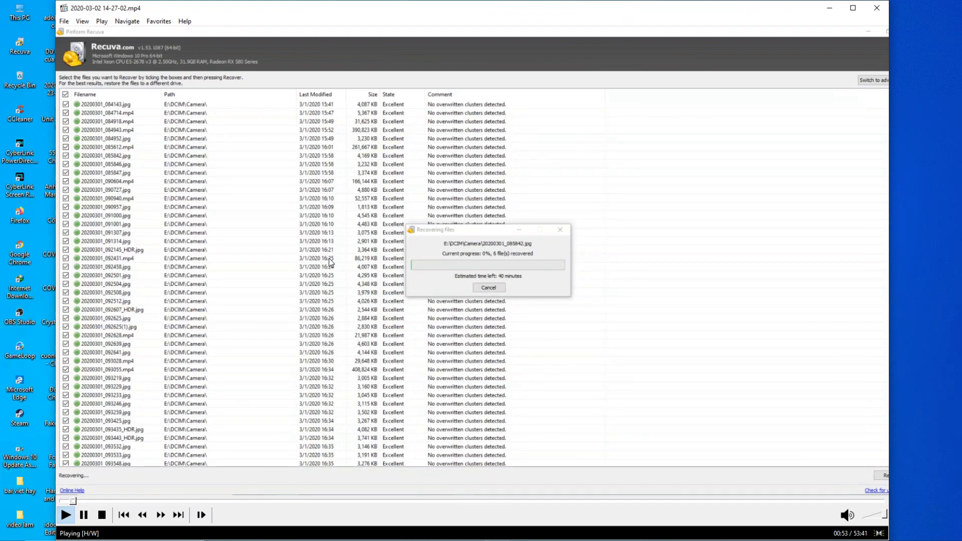
click(84, 514)
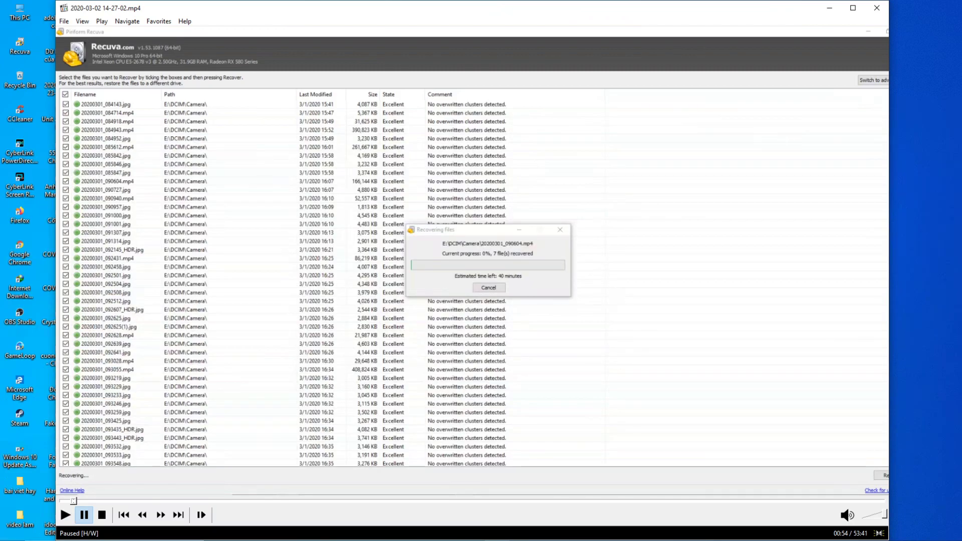
Switch to a private Firefox window, search the web for "recuva" and open the CCleaner "Download Recuva" result
click(11, 536)
click(91, 278)
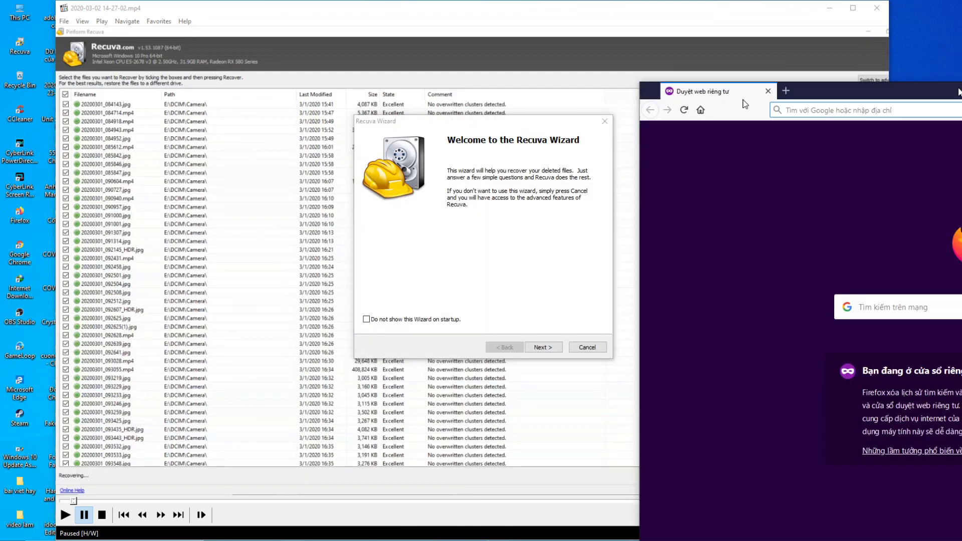
text(r)
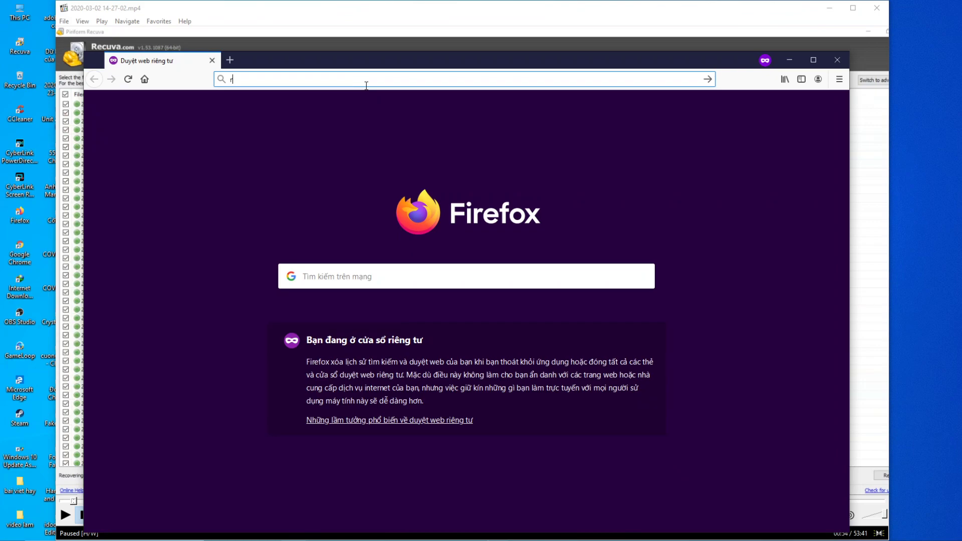
text(ecuva)
key(Return)
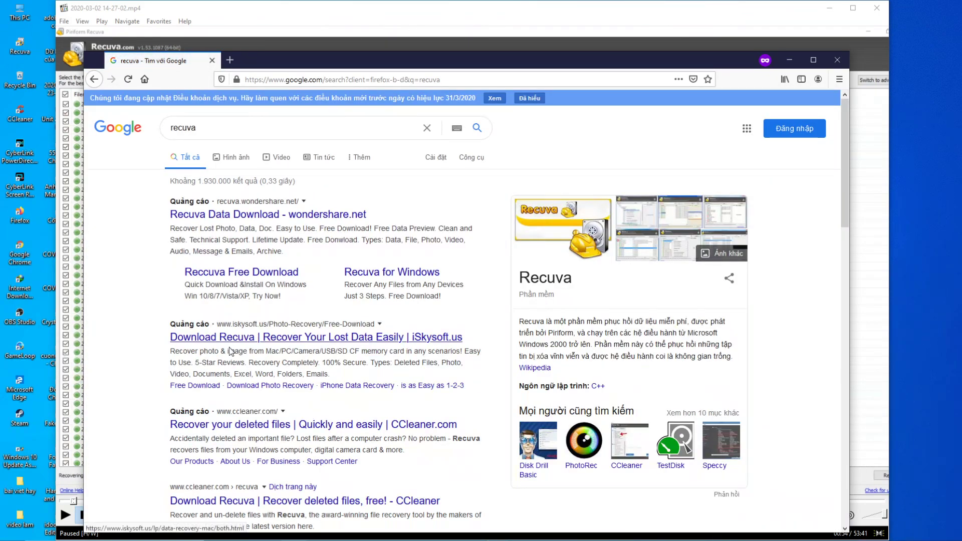
scroll(230, 440, down, 2)
click(235, 453)
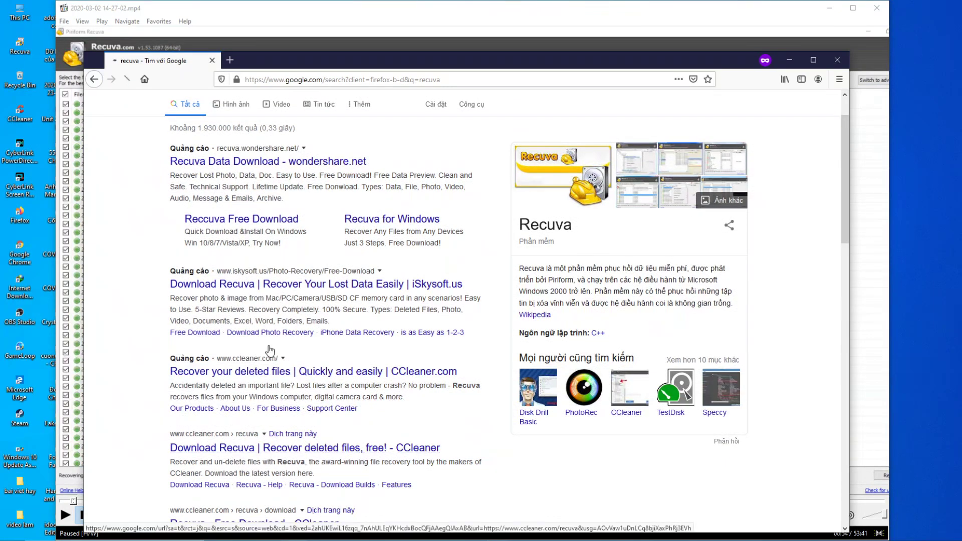
Download the free version of Recuva, save the installer rcsetup153.exe and close the browser
drag(349, 60, 350, 6)
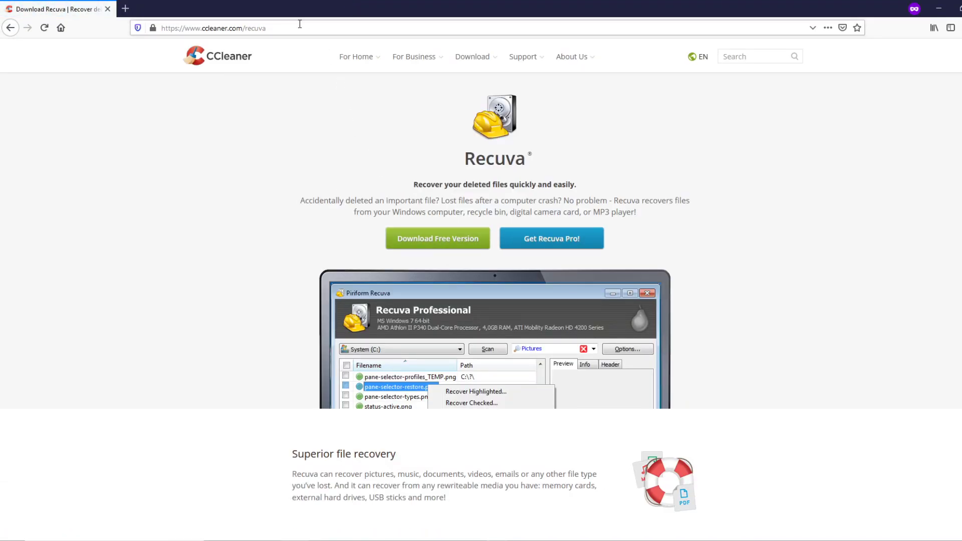
click(431, 241)
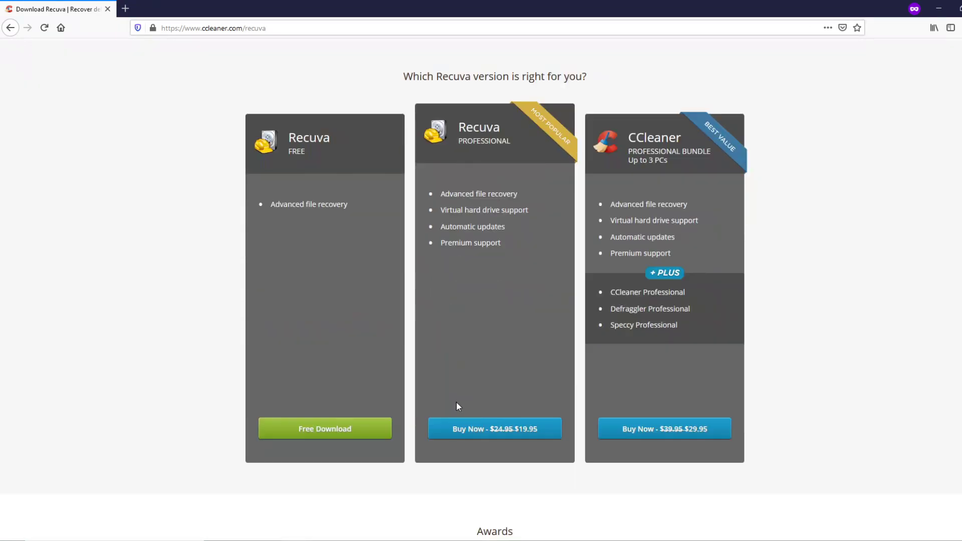
click(344, 432)
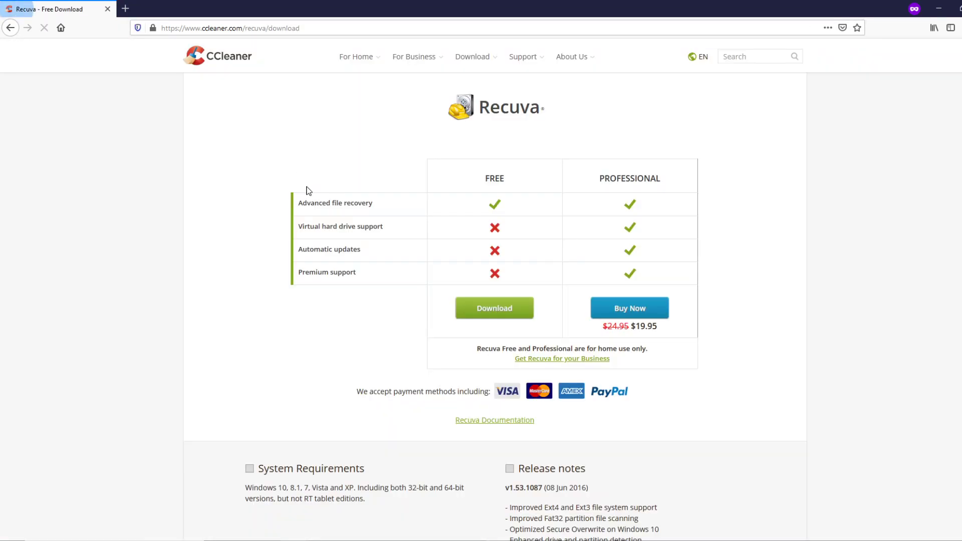
click(489, 308)
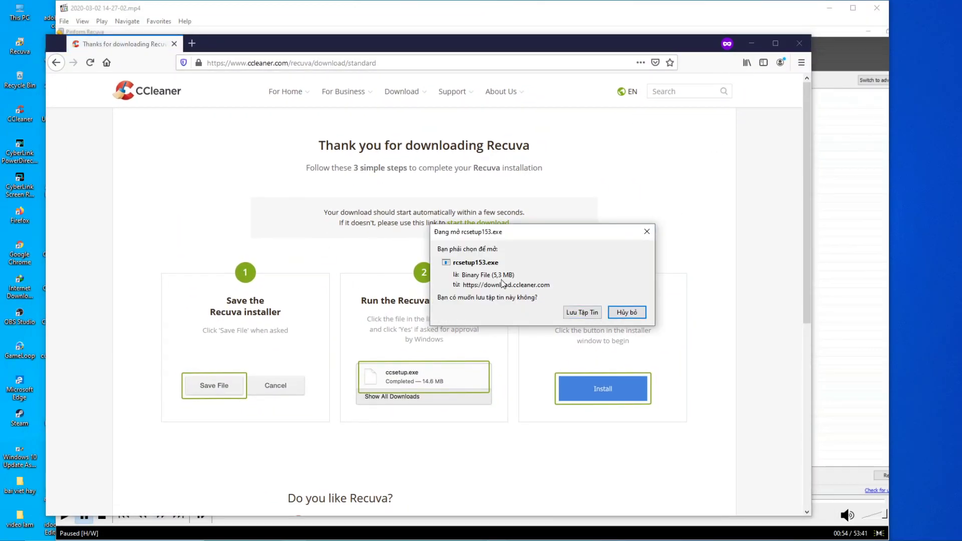
triple_click(499, 277)
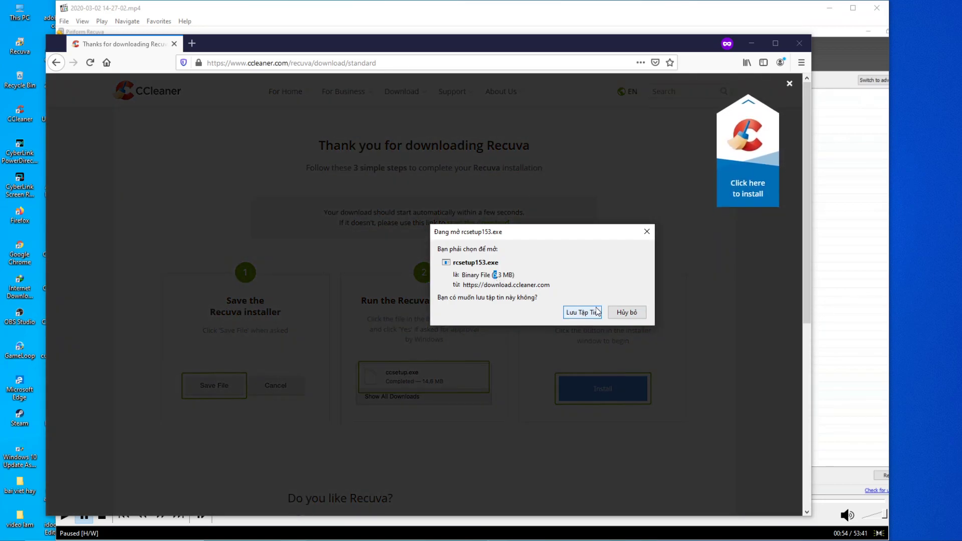
click(582, 313)
click(801, 43)
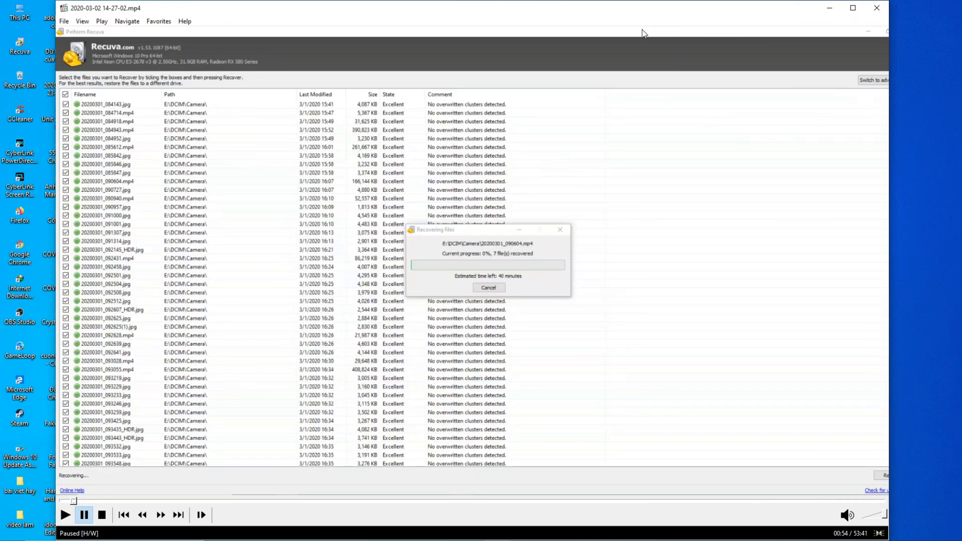
Move the video player clear of the Recuva Wizard, choose All Files as the file type and continue to the file location page
drag(638, 20, 643, 419)
click(546, 347)
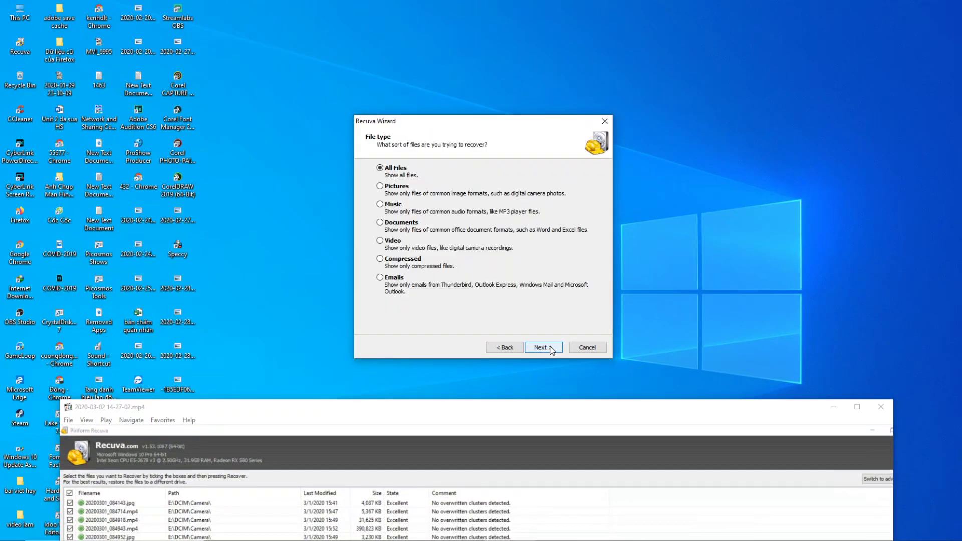
click(504, 347)
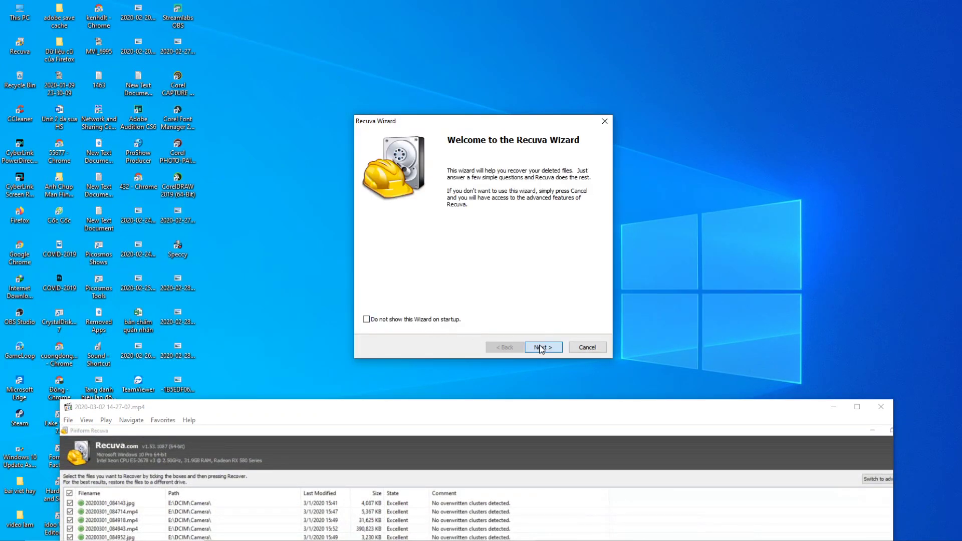
click(540, 346)
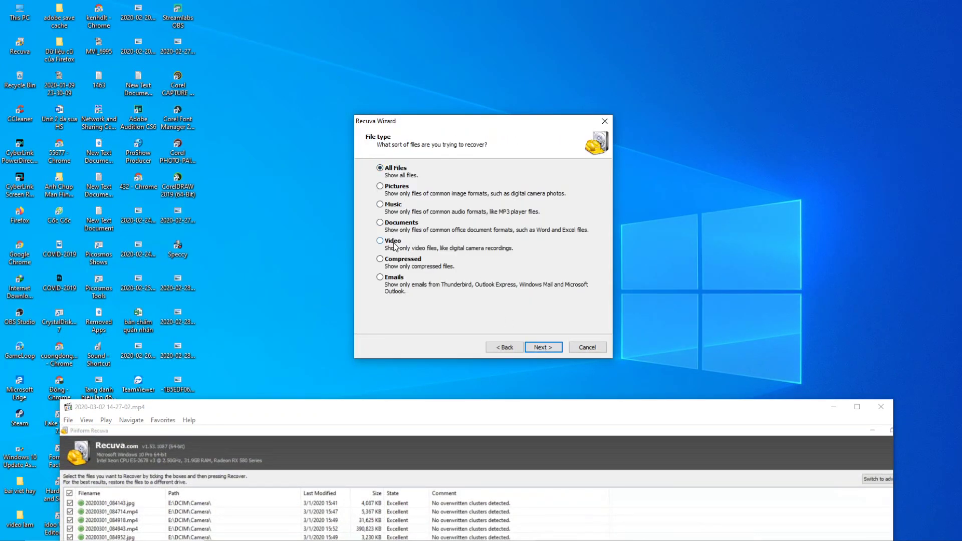
click(383, 204)
click(382, 186)
click(387, 173)
click(543, 347)
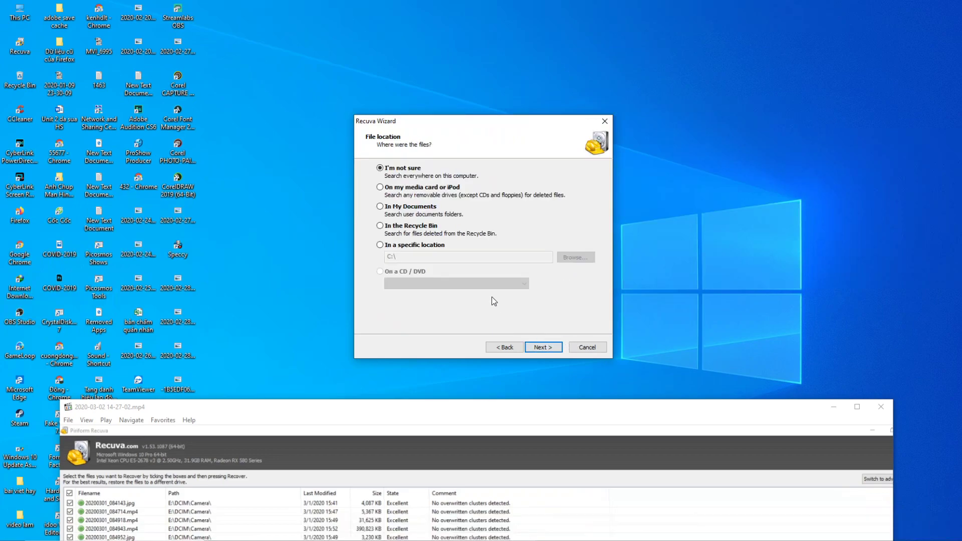
Set the file location to the specific location USB Drive (M:) and continue to the final wizard page
click(398, 245)
click(577, 257)
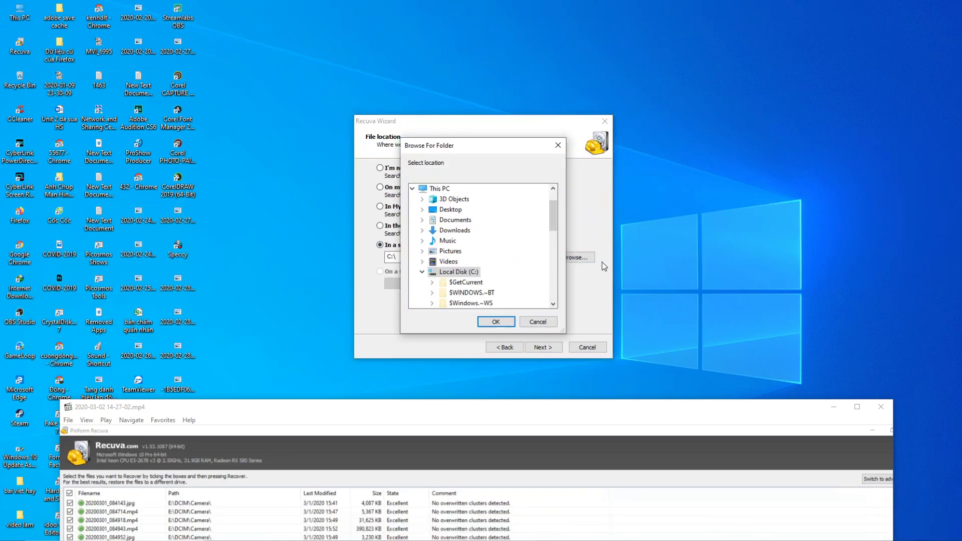
click(440, 188)
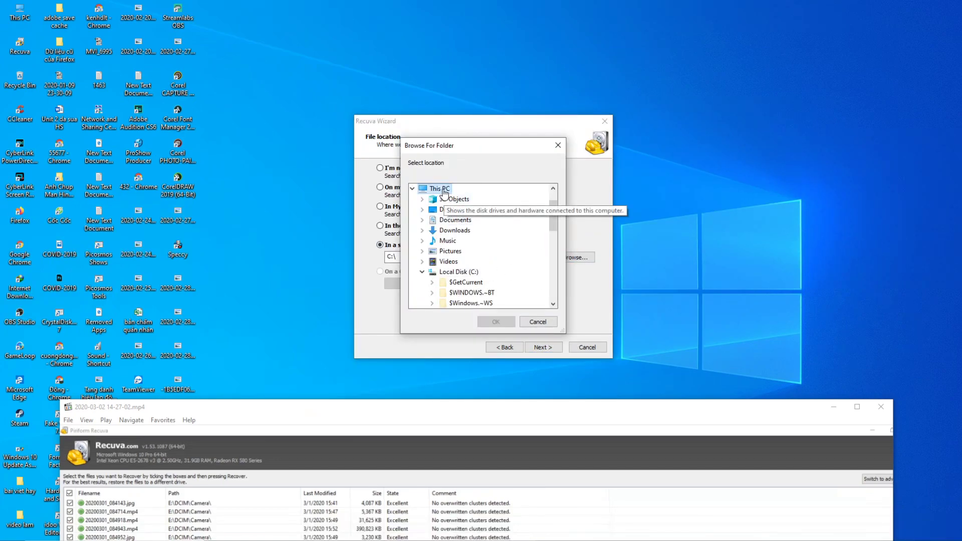
drag(553, 208, 555, 292)
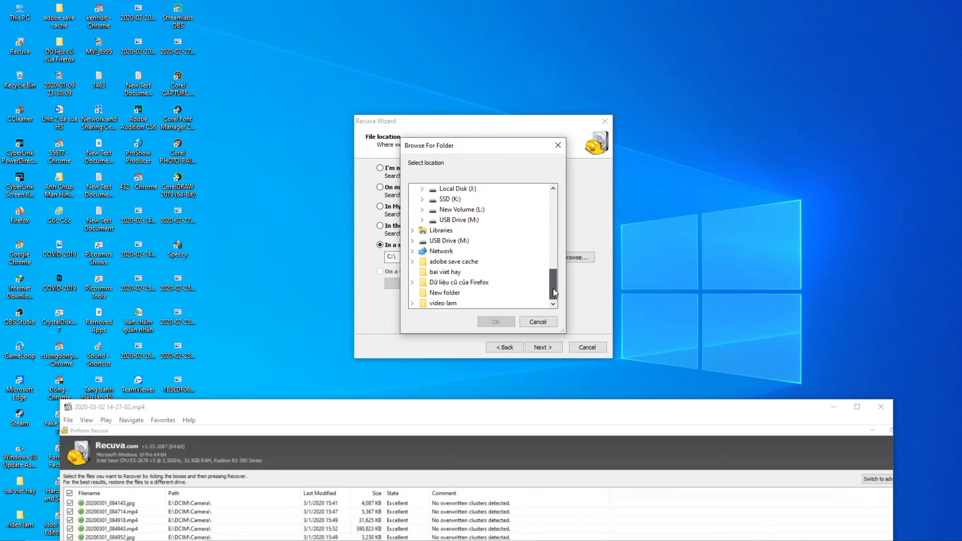
double_click(446, 241)
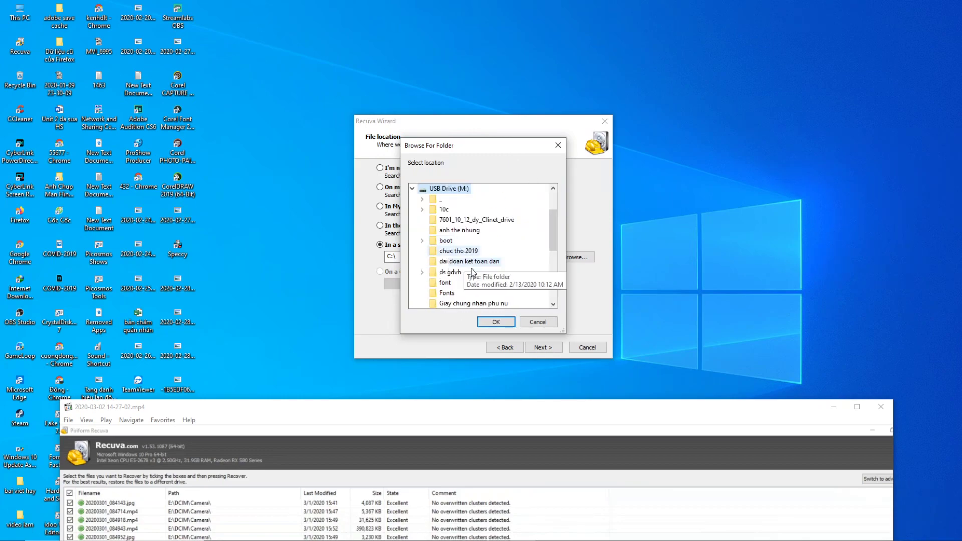
click(497, 325)
click(538, 347)
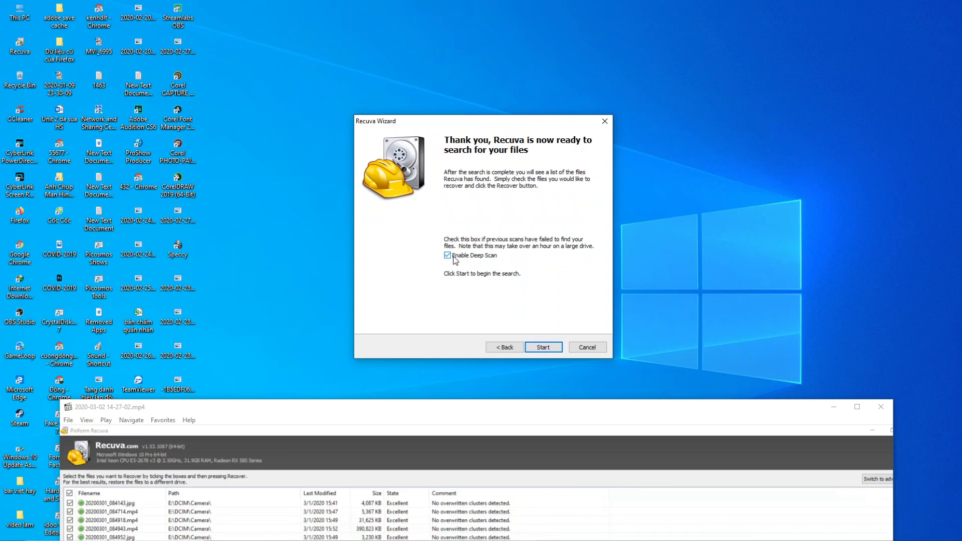
Start the search with Deep Scan enabled and reposition the scan progress window on the desktop
click(543, 347)
drag(467, 200, 548, 161)
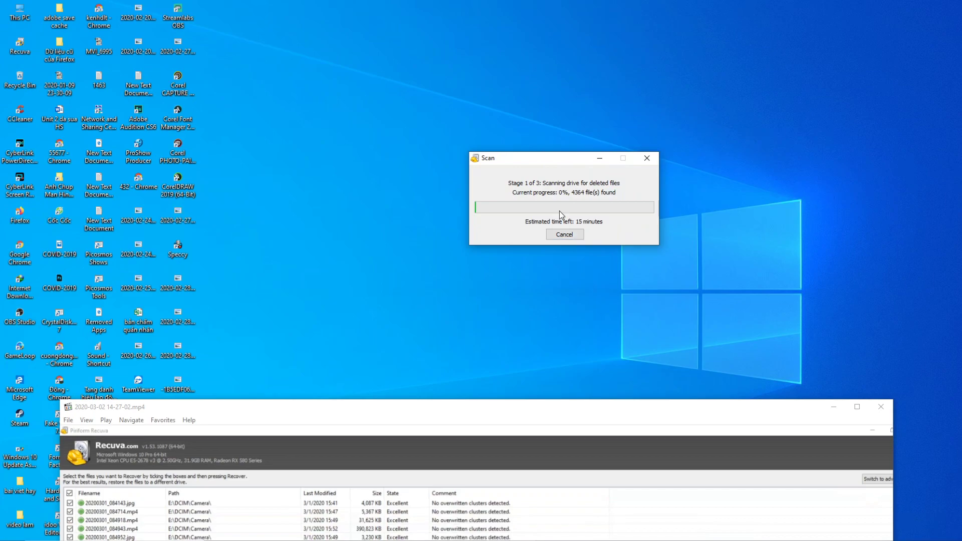
drag(553, 160, 507, 155)
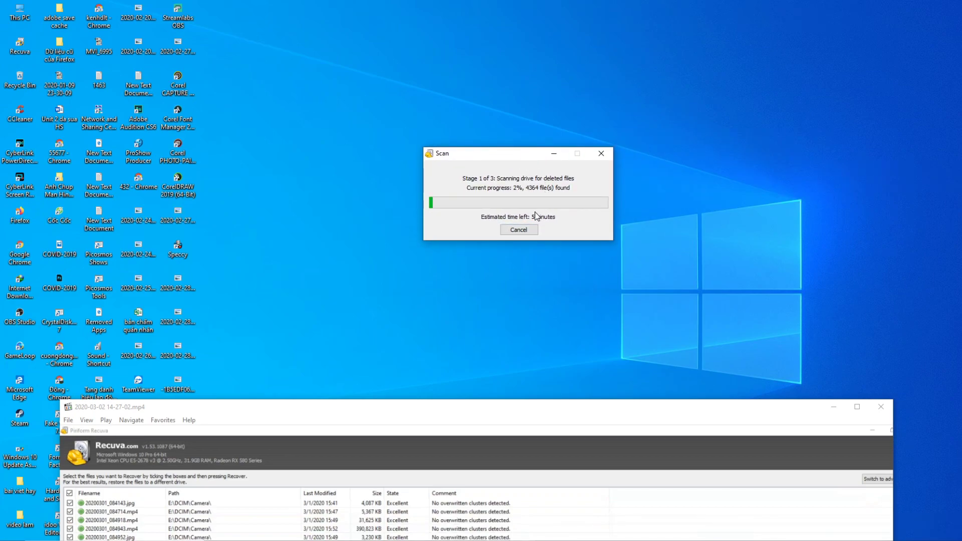
Open This PC, examine the capacity details of USB Drive (M:) and close the window again
click(7, 14)
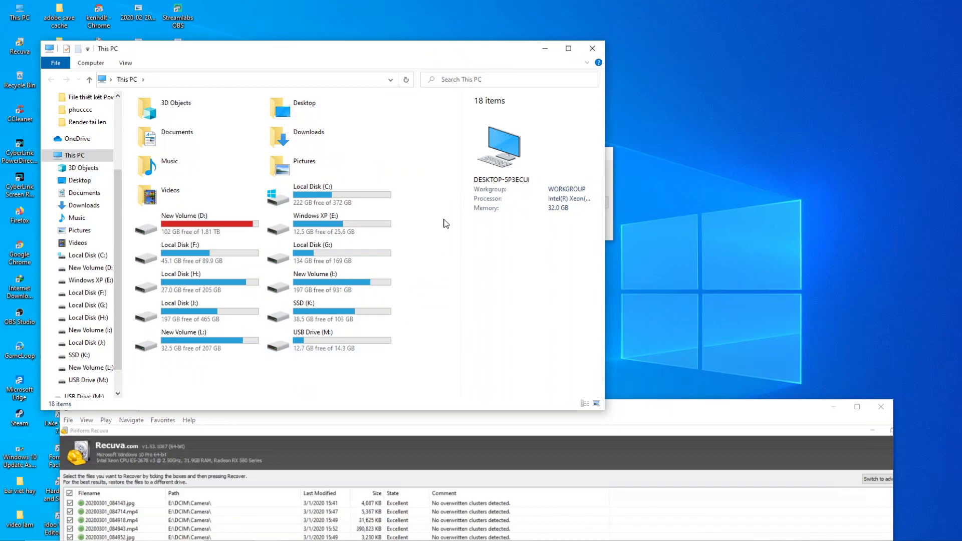
drag(431, 53, 516, 135)
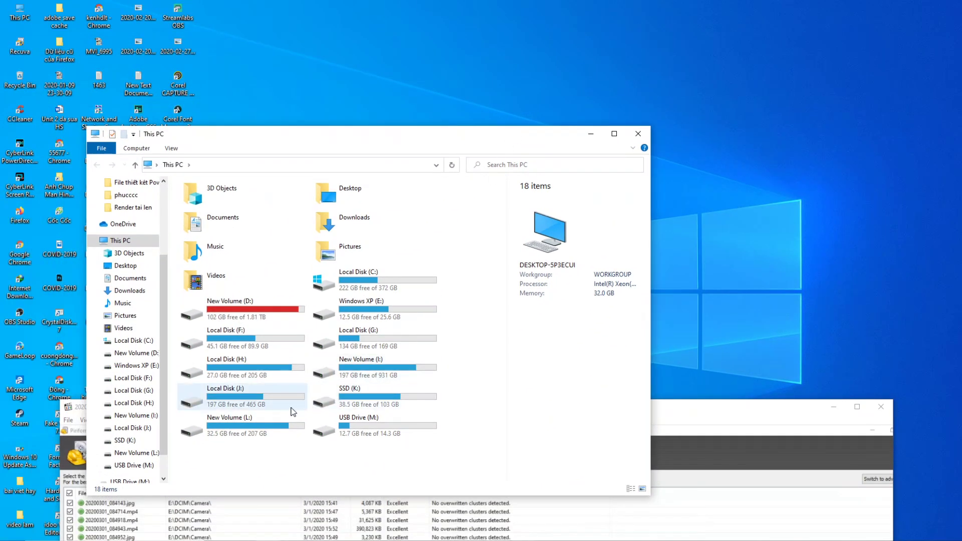
click(371, 429)
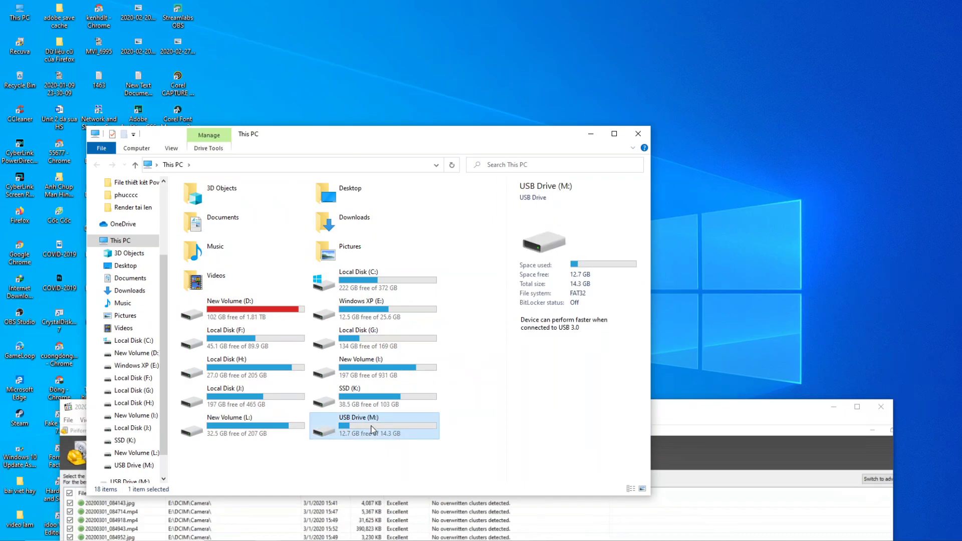
drag(432, 137, 353, 333)
drag(521, 155, 545, 150)
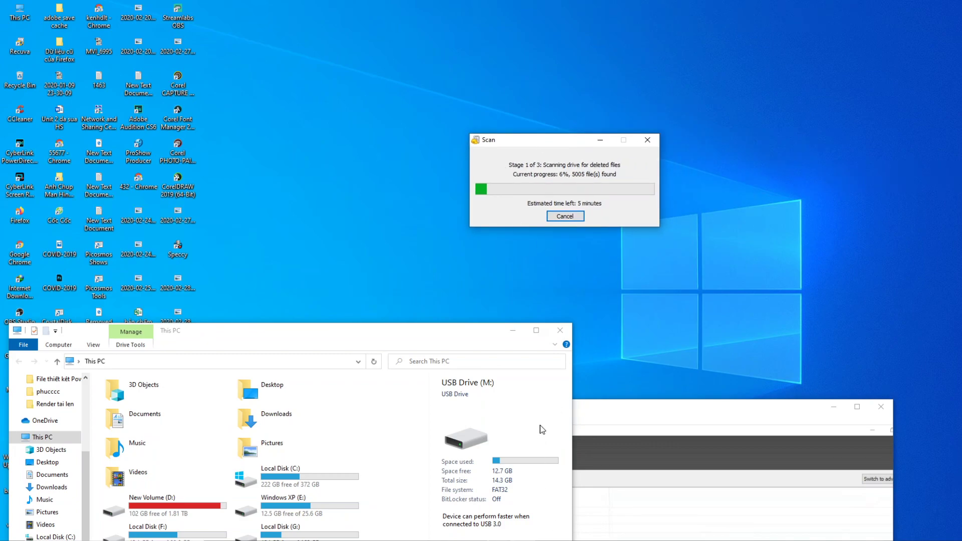
click(560, 330)
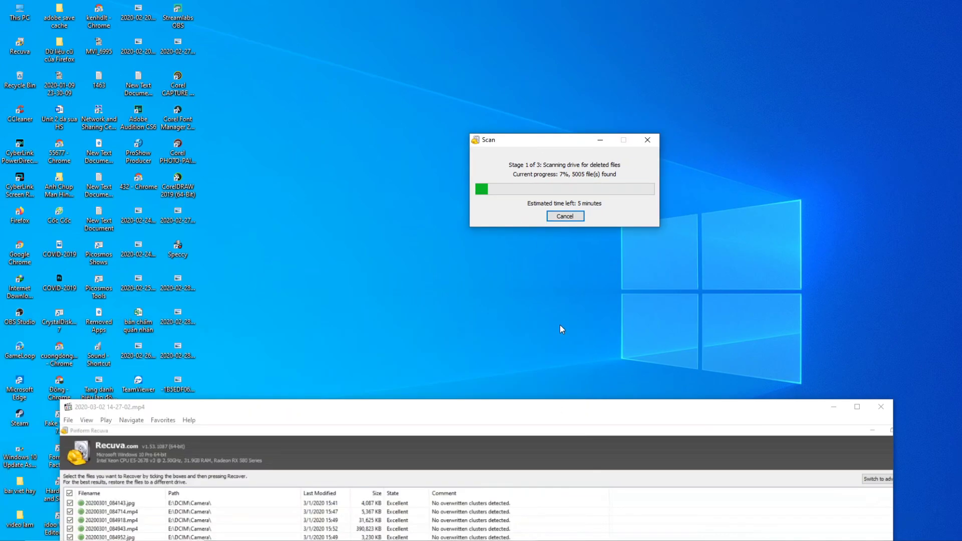
Cancel the running scan early and bring up the incomplete results list in a maximized window
click(564, 215)
drag(441, 118, 372, 112)
click(265, 183)
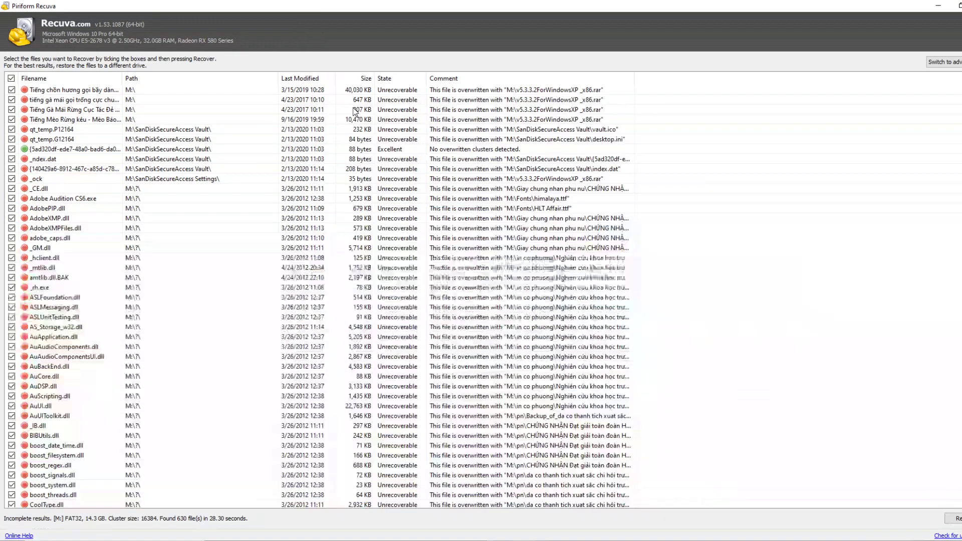
double_click(354, 109)
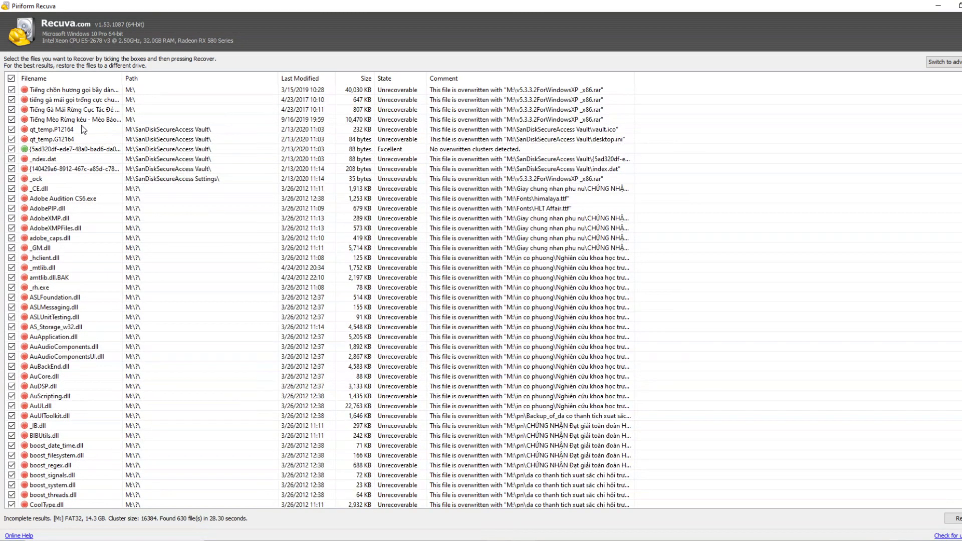
Shrink the results window and look through the files found on the USB drive and their recovery states
scroll(78, 317, down, 20)
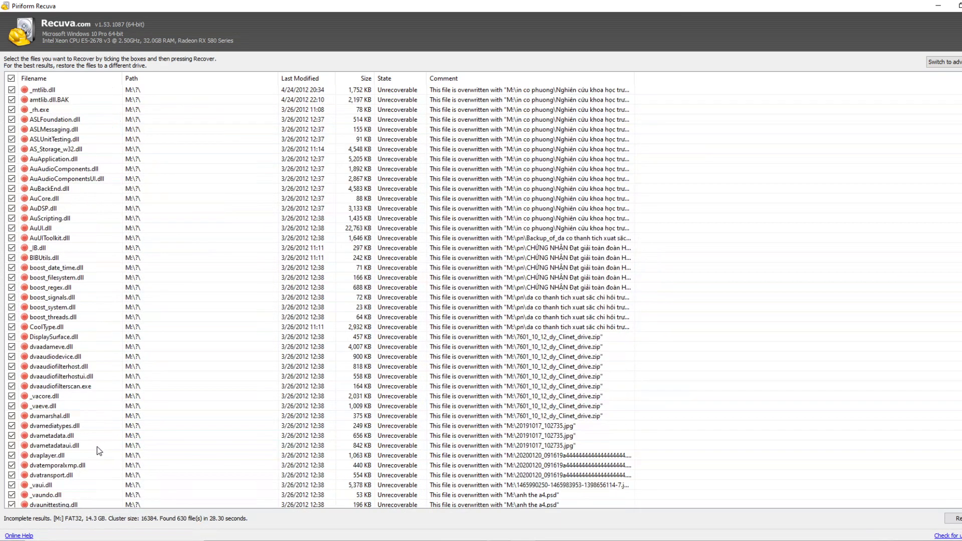
drag(539, 5, 302, 62)
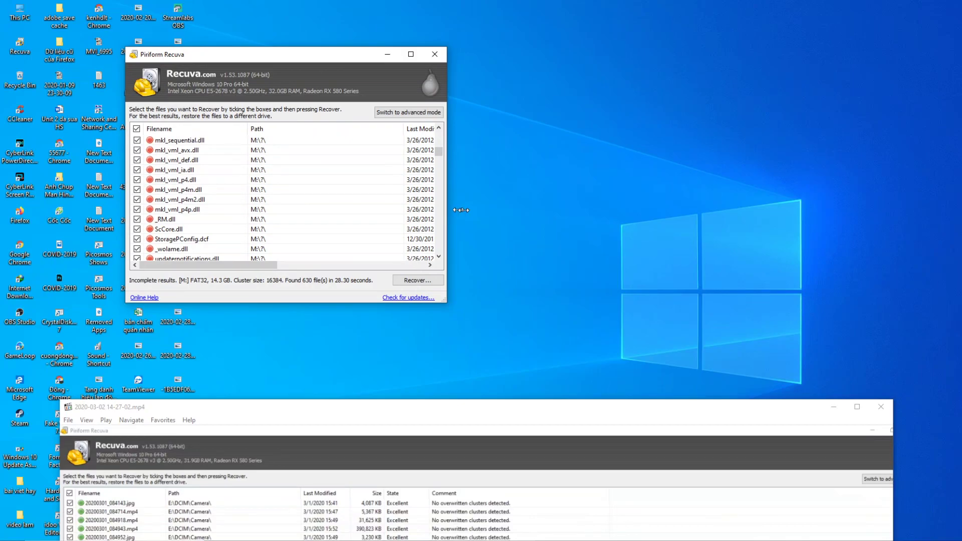
drag(452, 208, 523, 209)
scroll(508, 265, down, 20)
scroll(509, 245, up, 20)
double_click(367, 56)
double_click(399, 6)
Recover the checked files into a new folder on Local Disk (G:) and move the progress window clear of the results
click(463, 320)
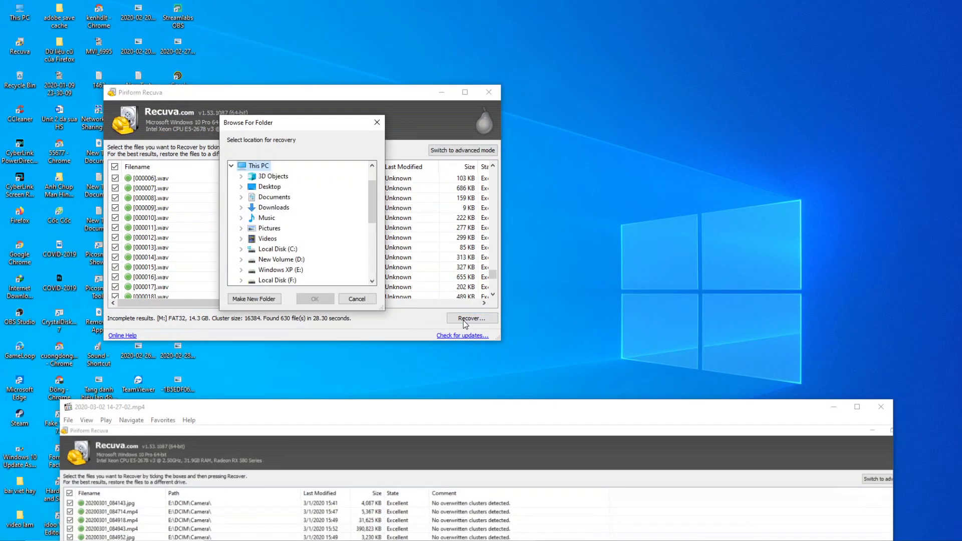
drag(373, 208, 373, 249)
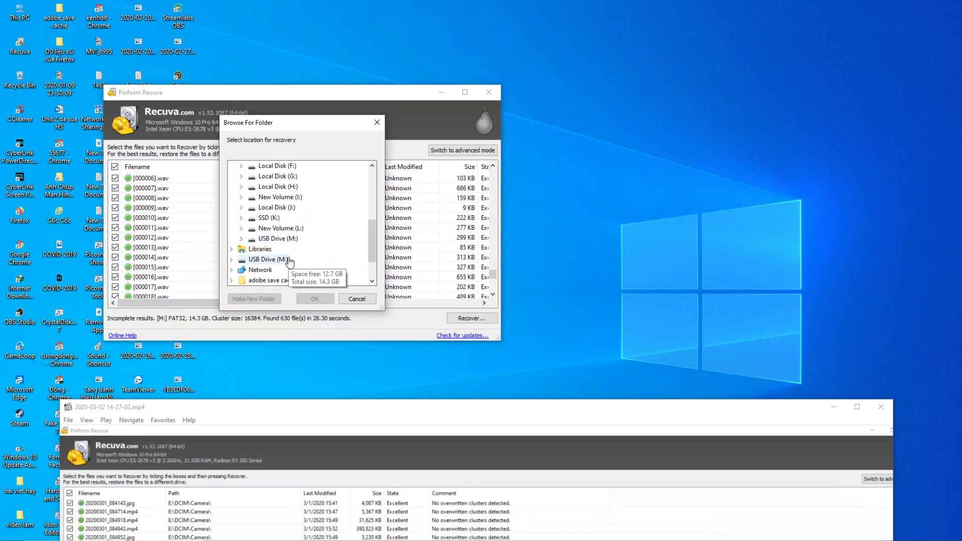
drag(374, 241, 373, 190)
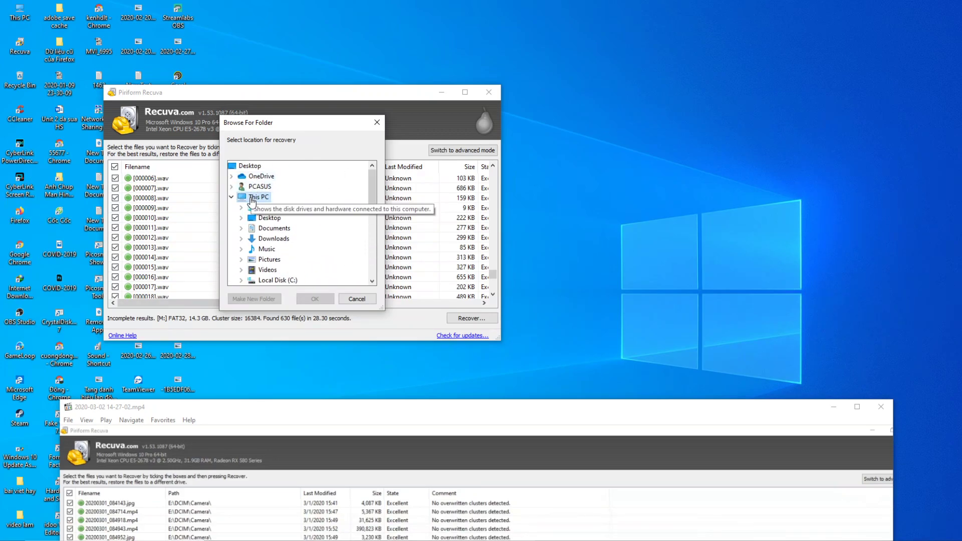
scroll(310, 270, down, 4)
scroll(307, 258, up, 2)
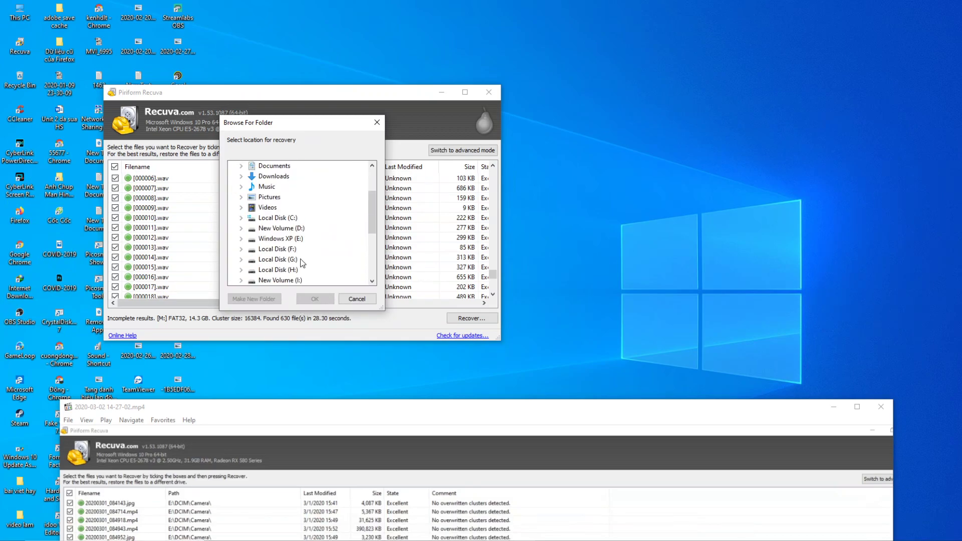
click(297, 259)
click(254, 298)
key(Return)
click(314, 298)
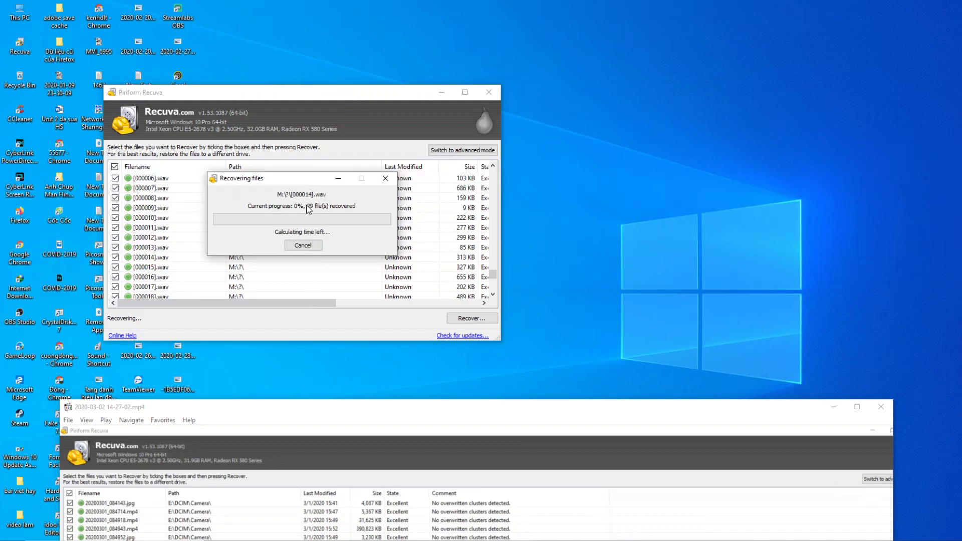
drag(307, 179, 592, 181)
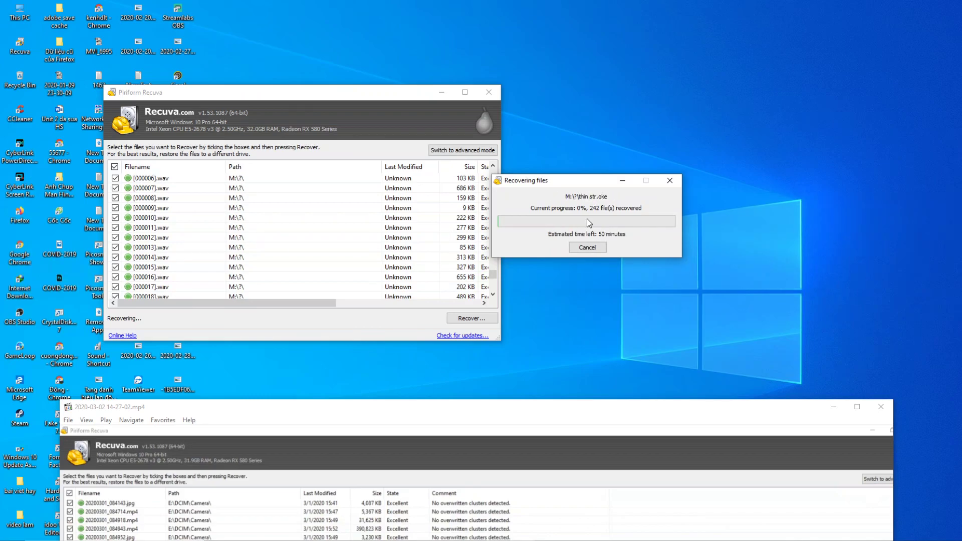
drag(572, 185, 653, 201)
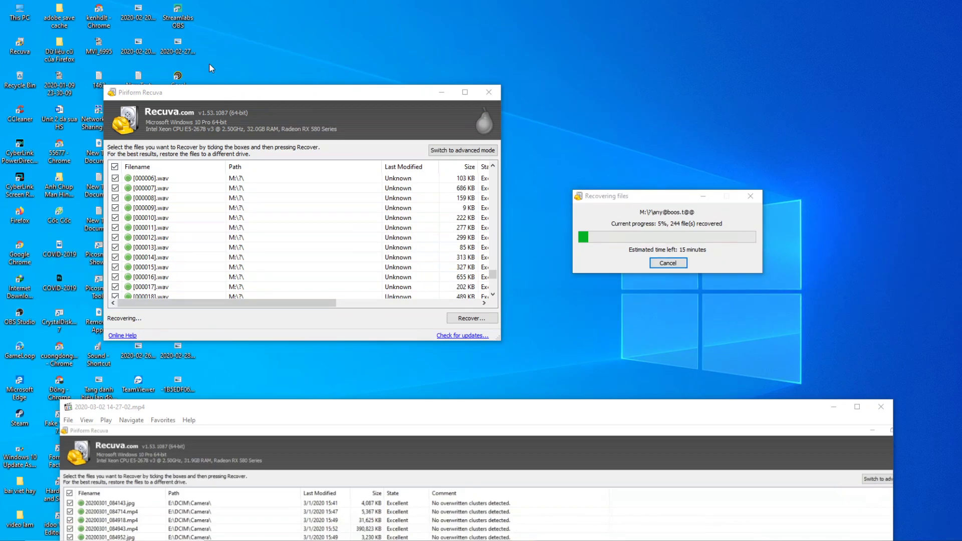
Delete the Streamlabs OBS shortcut from the desktop
drag(204, 6, 190, 17)
right_click(175, 22)
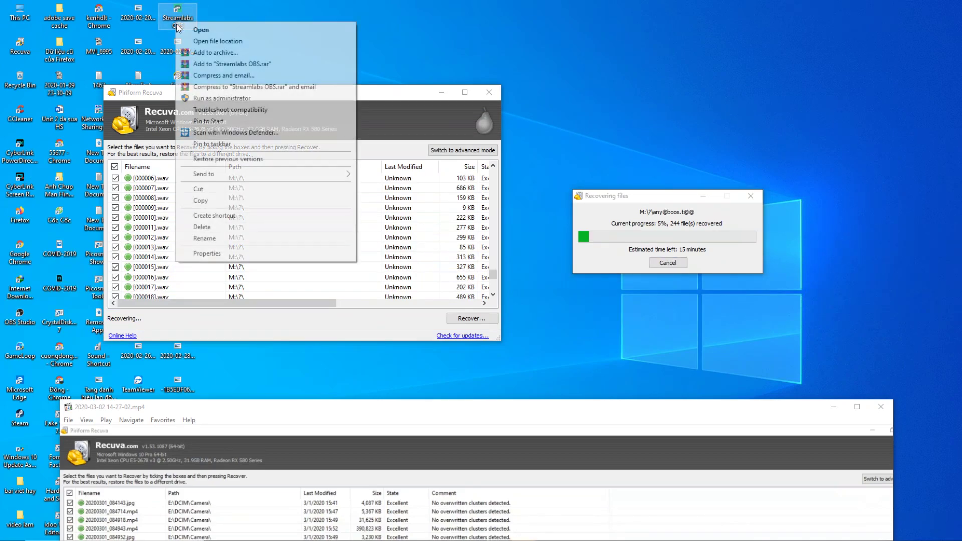
click(201, 228)
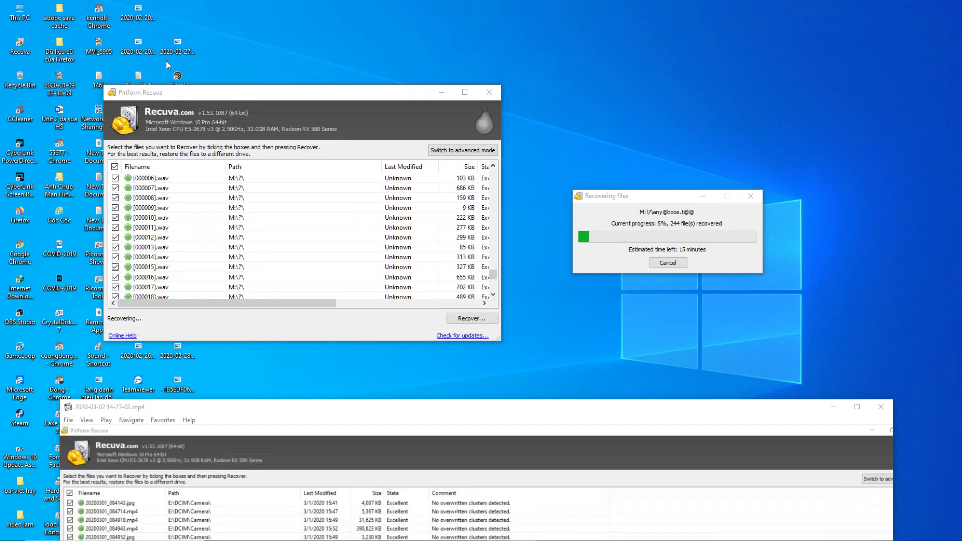
Open the Format dialog for USB Drive (M:) from This PC and try to start a FAT32 quick format
double_click(27, 19)
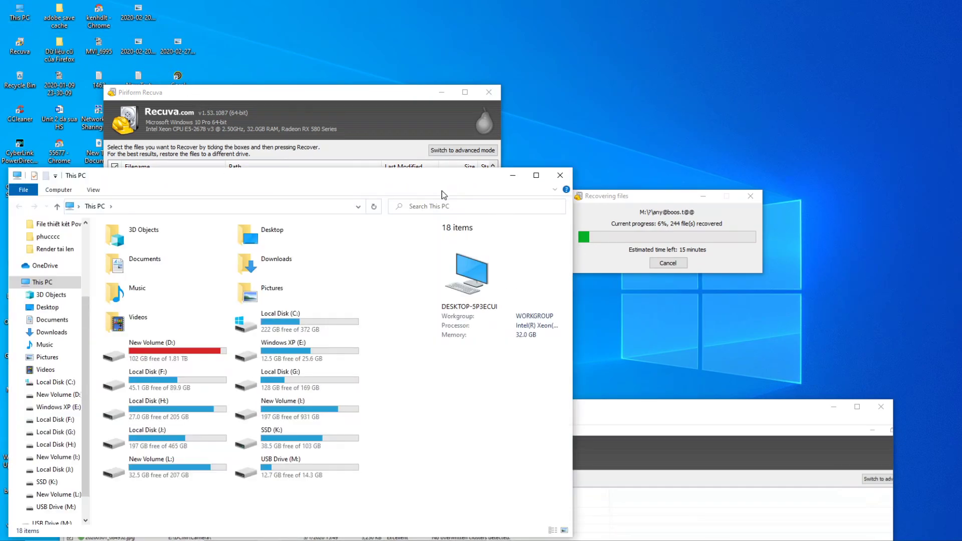
drag(444, 176, 615, 59)
click(453, 351)
right_click(453, 351)
click(482, 263)
drag(366, 162, 486, 164)
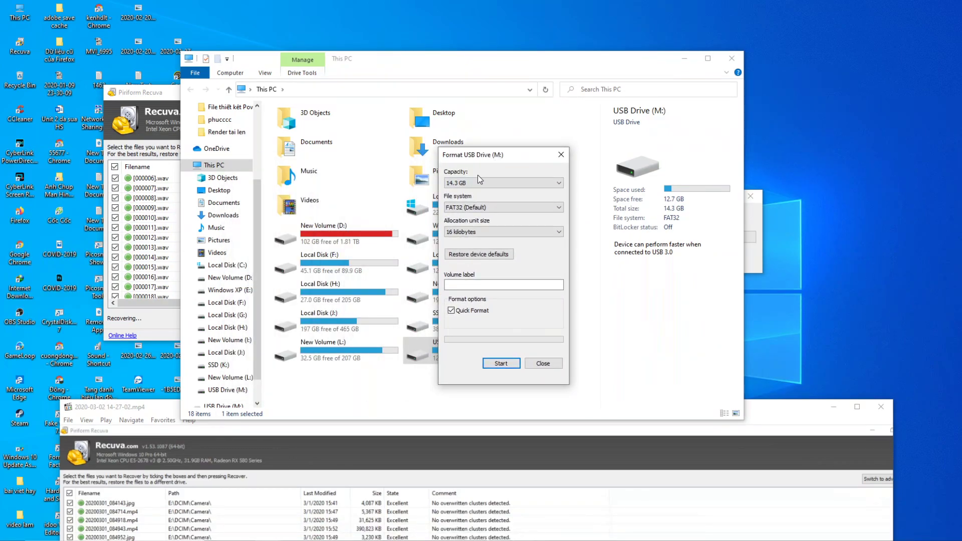
click(203, 10)
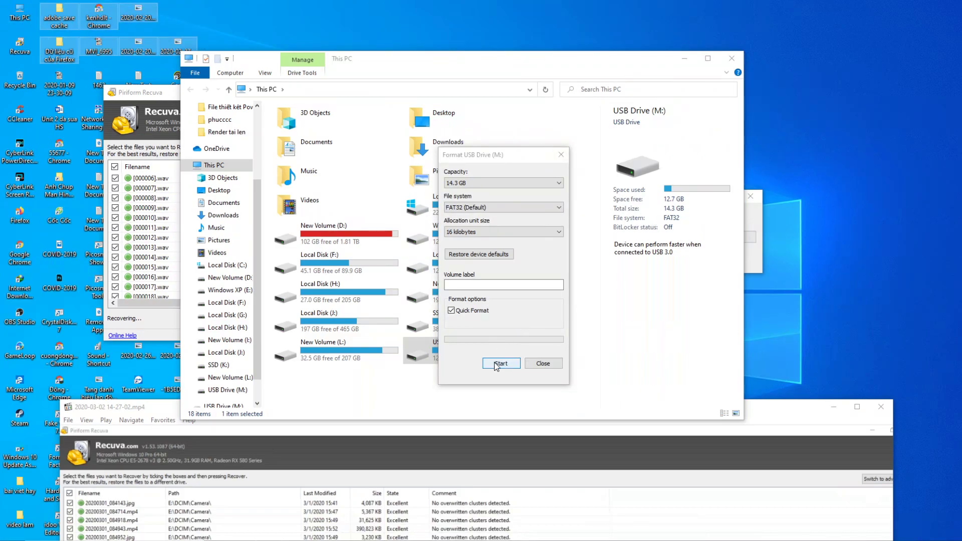
click(496, 364)
click(497, 364)
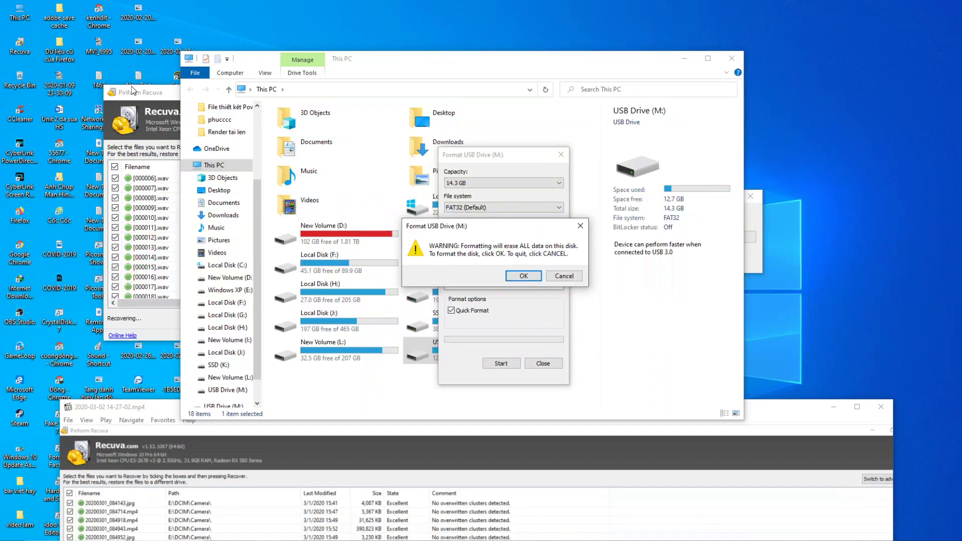
Delete the "kenhdlt - Chrome" shortcut from the desktop
click(119, 27)
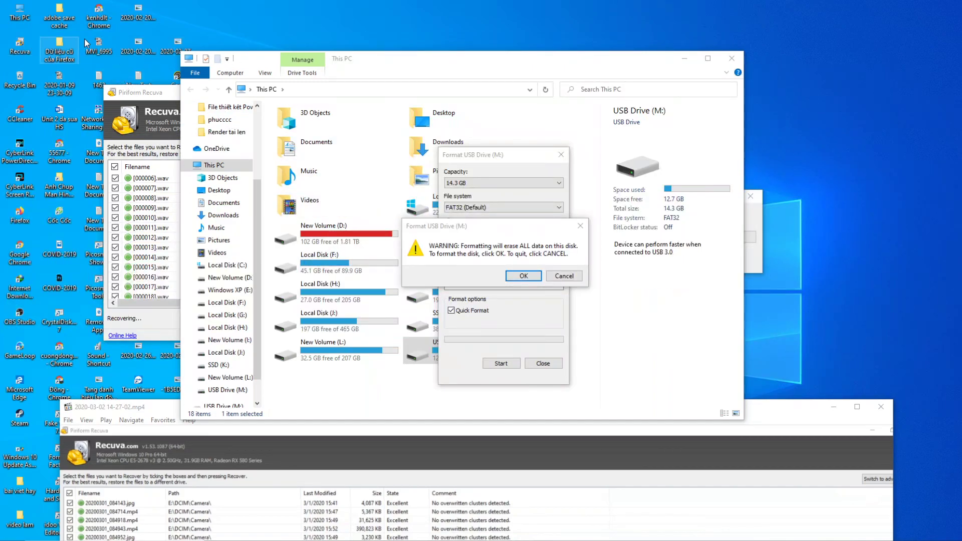
right_click(95, 18)
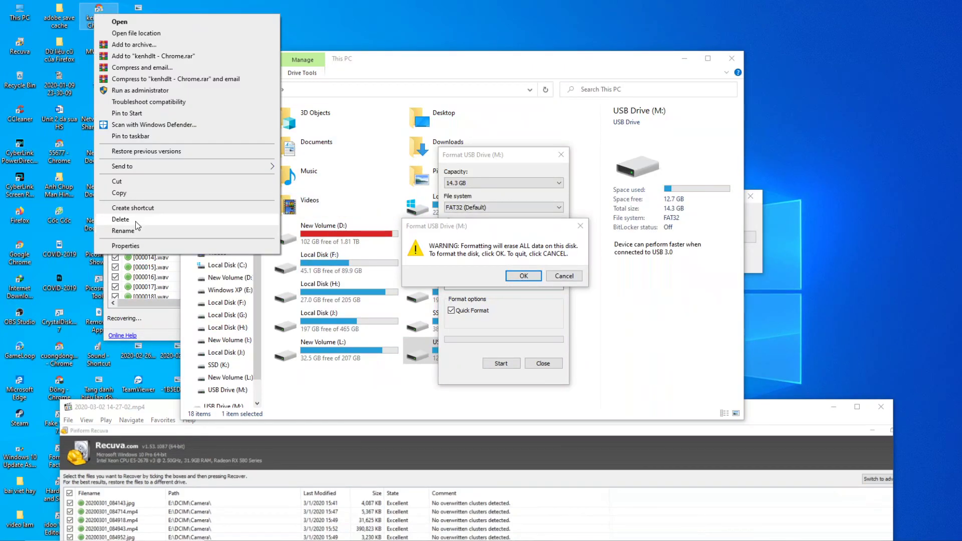
click(120, 228)
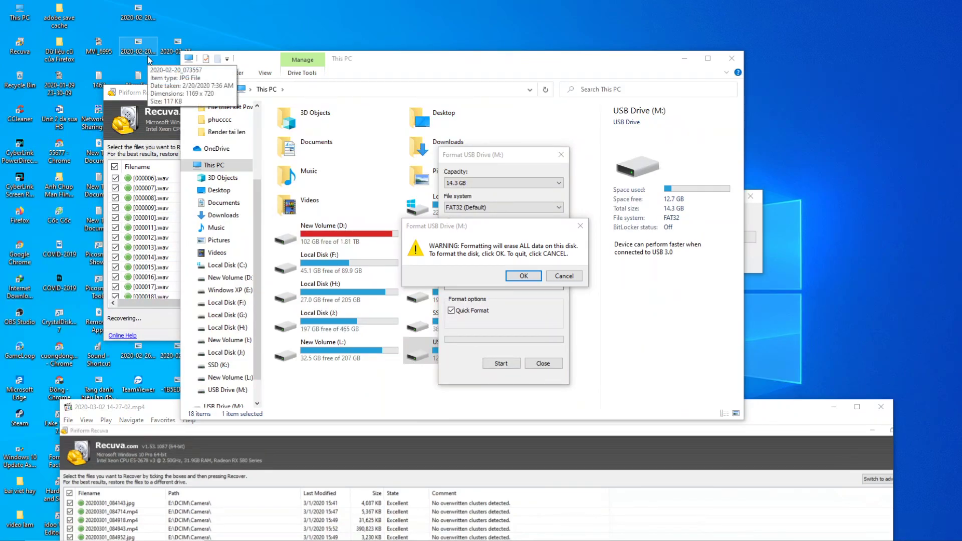
Cancel the format of USB Drive (M:), closing its windows, and stop the running file recovery
click(553, 276)
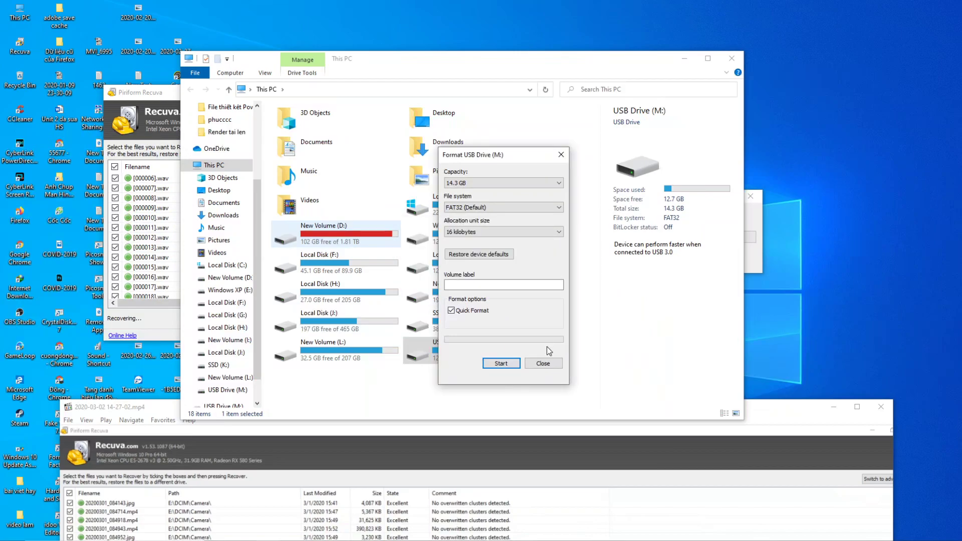
click(549, 363)
click(731, 58)
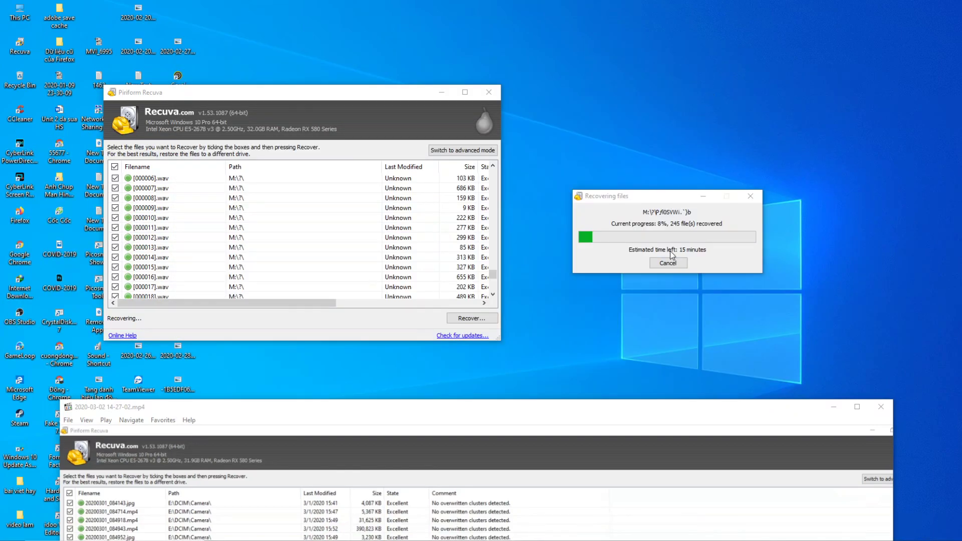
click(667, 263)
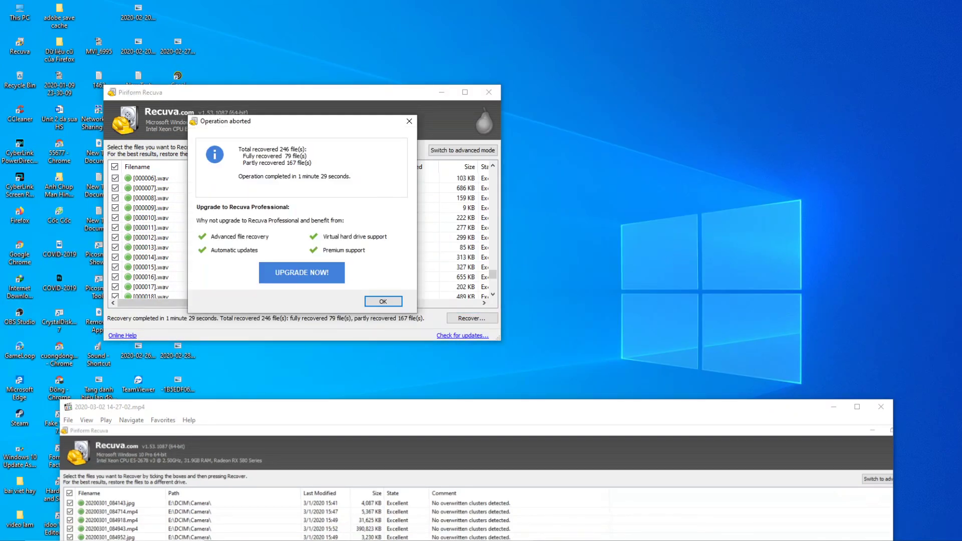